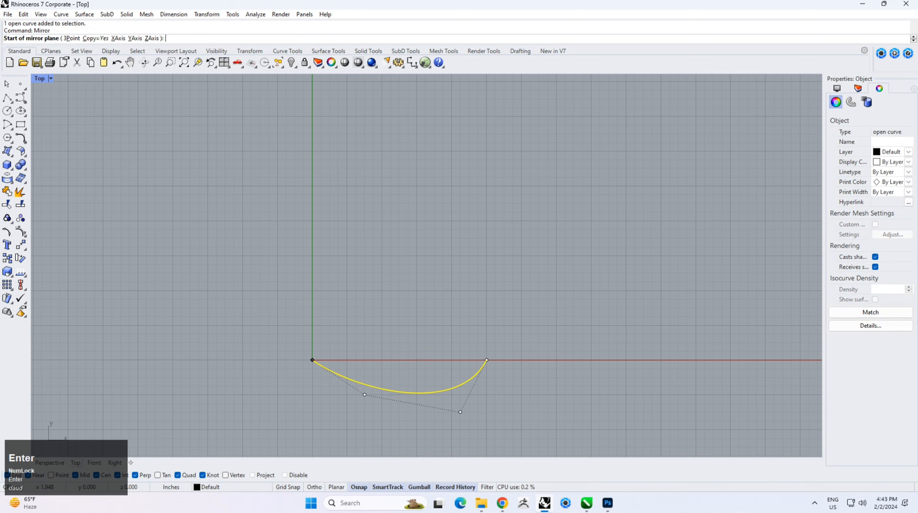
Mirror the curve across the red X axis, starting the mirror plane at the origin (0)
{"action": "type", "text": "0"}
{"action": "key", "text": "Return"}
{"action": "key", "text": "shift"}
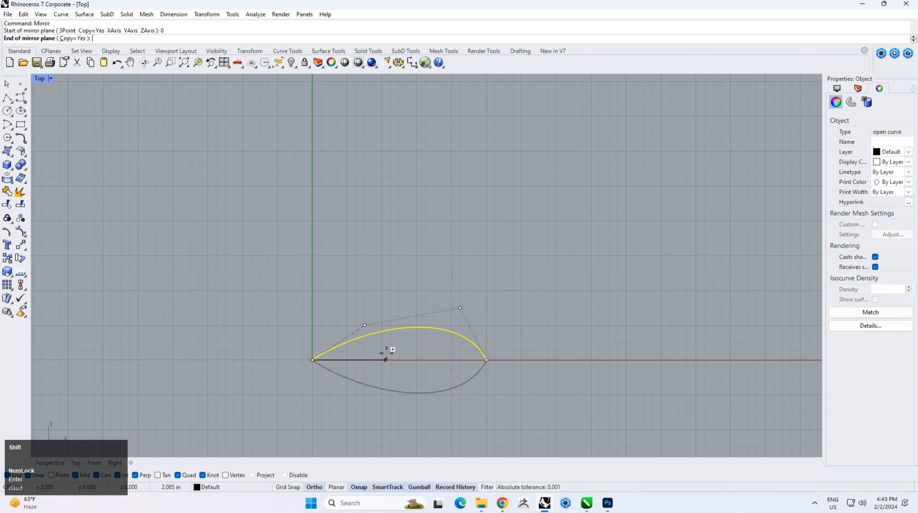
{"action": "left_click", "coordinate": [386, 359]}
Move the two middle control points of the original curve slightly outward to widen the outline
{"action": "scroll", "coordinate": [431, 388], "scroll_direction": "up", "scroll_amount": 2}
{"action": "left_click_drag", "start_coordinate": [303, 439], "coordinate": [588, 390]}
{"action": "mouse_move", "coordinate": [447, 390]}
{"action": "left_mouse_down"}
{"action": "mouse_move", "coordinate": [420, 394]}
{"action": "mouse_move", "coordinate": [425, 405]}
{"action": "mouse_move", "coordinate": [437, 396]}
{"action": "left_mouse_up"}
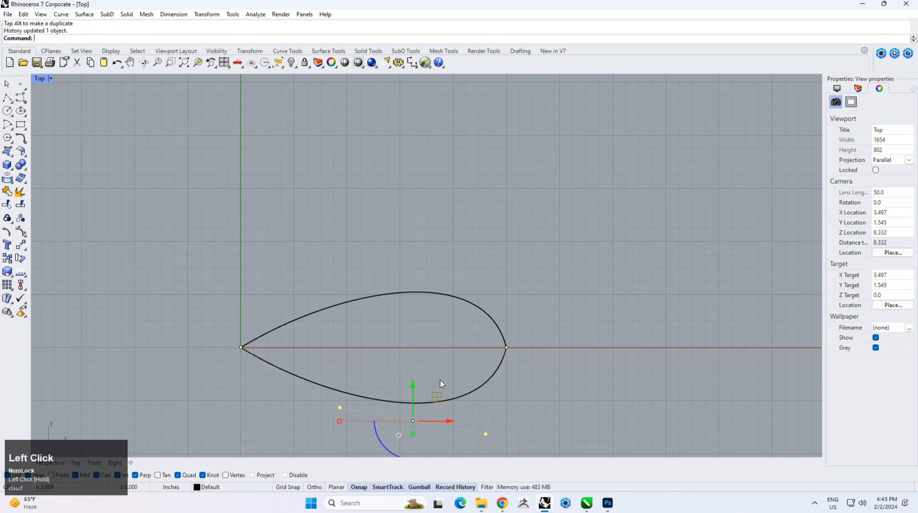
{"action": "left_click", "coordinate": [545, 272]}
In the Front view, draw a four-point arched control-point curve from the origin to the far end of the outline
{"action": "left_click", "coordinate": [93, 462]}
{"action": "scroll", "coordinate": [423, 371], "scroll_direction": "up", "scroll_amount": 5}
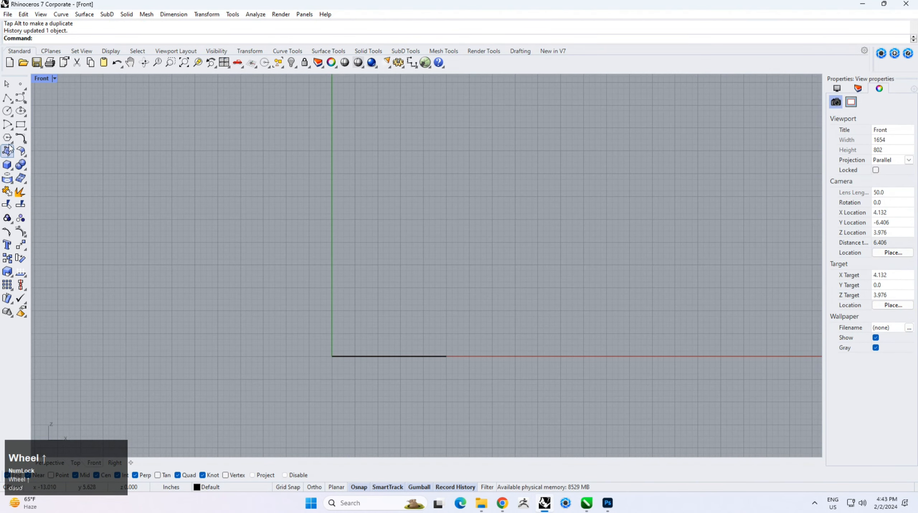
{"action": "left_click", "coordinate": [19, 101]}
{"action": "scroll", "coordinate": [459, 245], "scroll_direction": "up", "scroll_amount": 3}
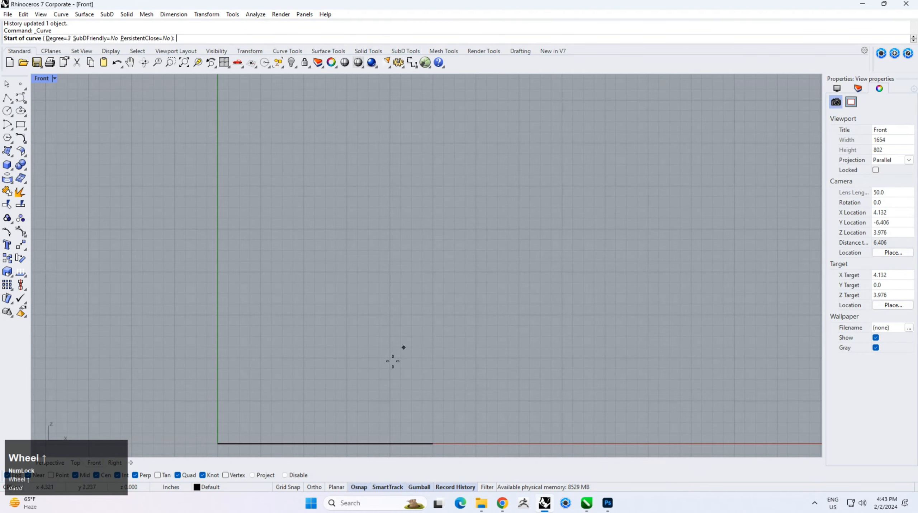
{"action": "right_click_drag", "start_coordinate": [391, 361], "coordinate": [420, 295]}
{"action": "left_click", "coordinate": [253, 369]}
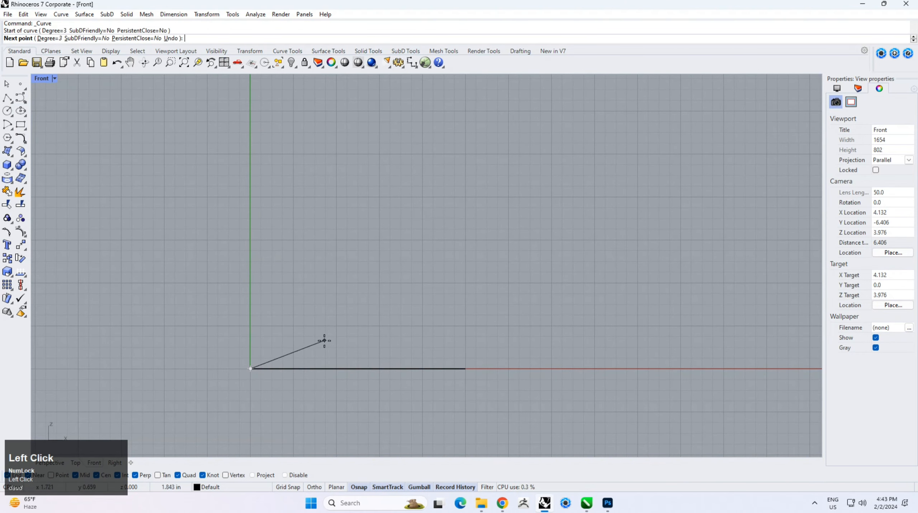
{"action": "left_click", "coordinate": [332, 336]}
{"action": "left_click", "coordinate": [418, 329]}
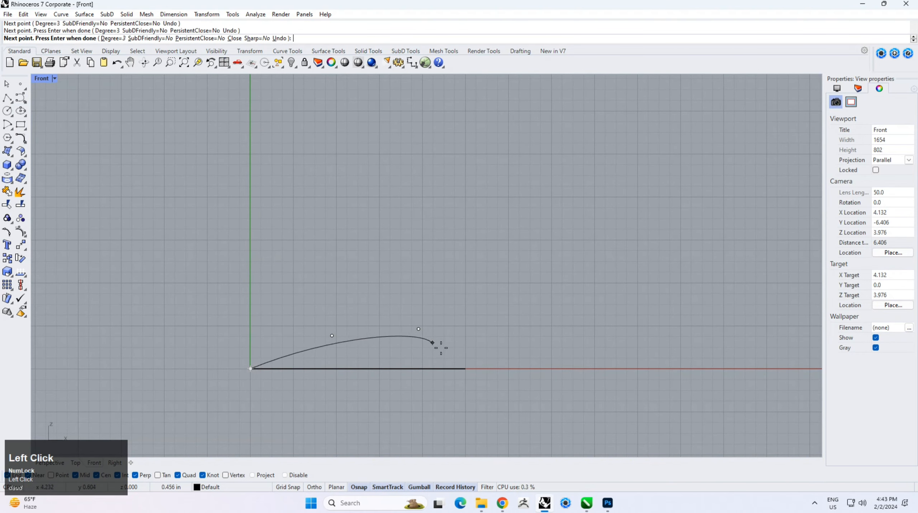
{"action": "left_click", "coordinate": [466, 368]}
{"action": "right_click", "coordinate": [448, 354]}
Raise the arched curve's second inner control point, the one nearer the far end, to heighten the arch
{"action": "left_click", "coordinate": [431, 350]}
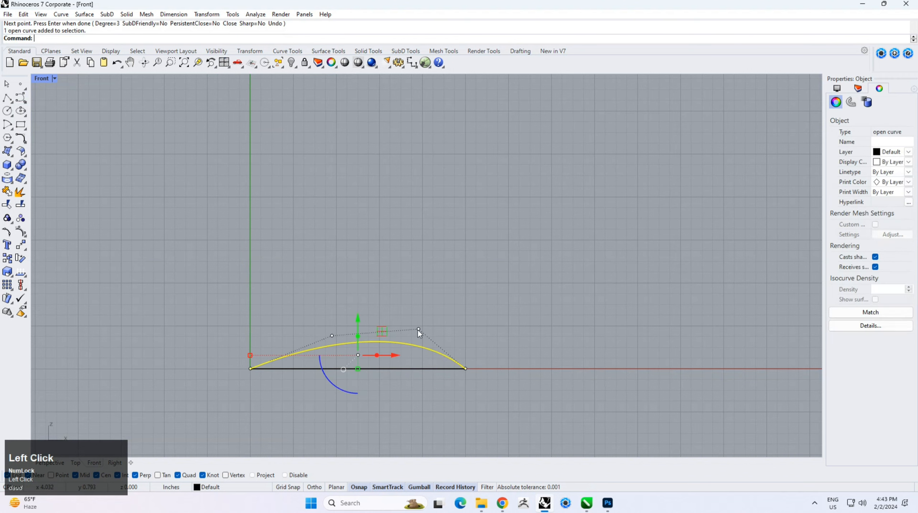
{"action": "key", "text": "F10"}
{"action": "left_click", "coordinate": [418, 329]}
{"action": "mouse_move", "coordinate": [437, 314]}
{"action": "left_mouse_down"}
{"action": "mouse_move", "coordinate": [456, 292]}
{"action": "mouse_move", "coordinate": [429, 299]}
{"action": "left_mouse_up"}
{"action": "left_click", "coordinate": [542, 300]}
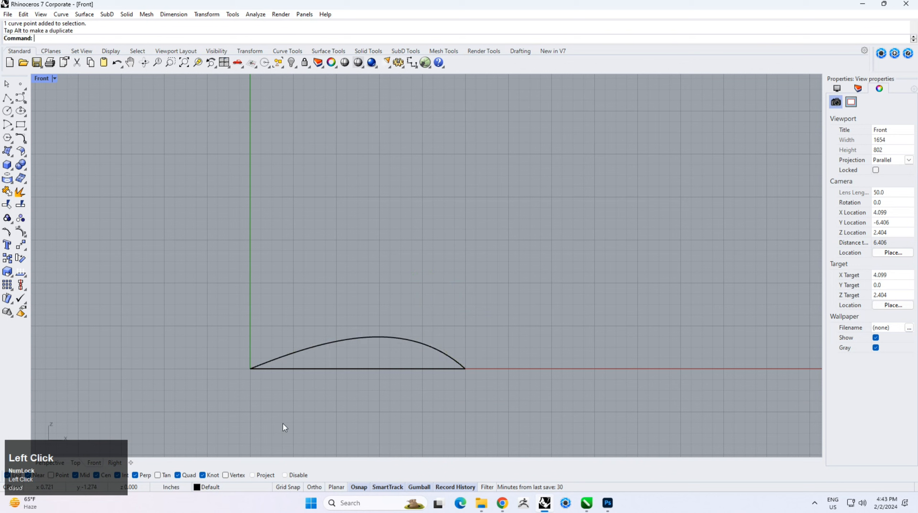
Create a Curve from 2 Views using one flat outline curve and the arched profile curve
{"action": "left_click_drag", "start_coordinate": [358, 383], "coordinate": [358, 384]}
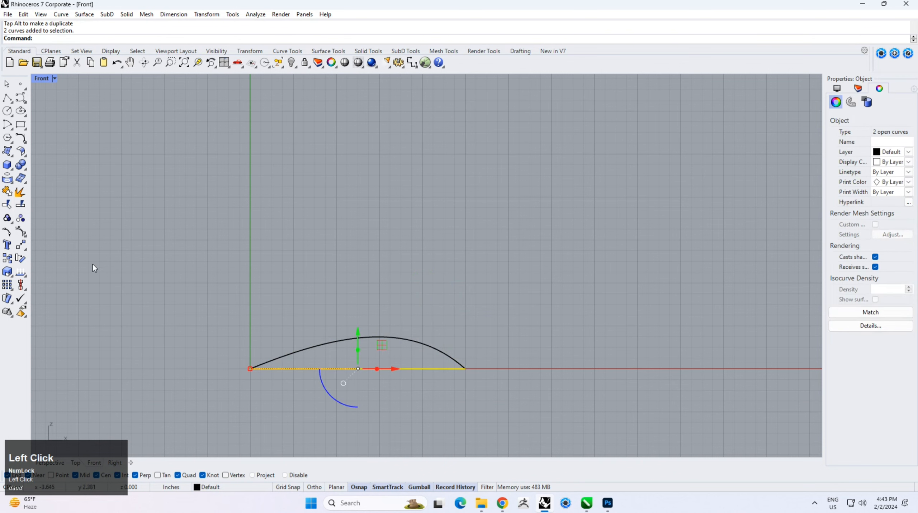
{"action": "left_click", "coordinate": [168, 175]}
{"action": "left_click", "coordinate": [61, 15]}
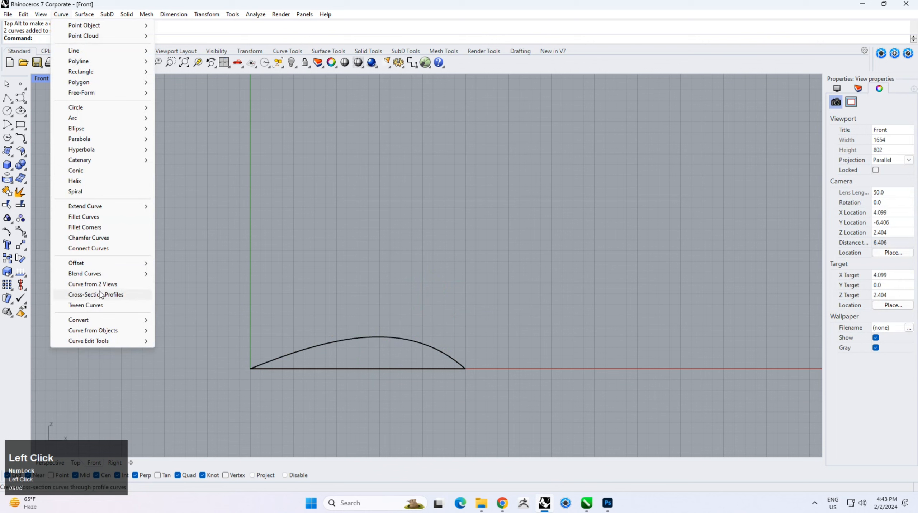
{"action": "left_click", "coordinate": [86, 284]}
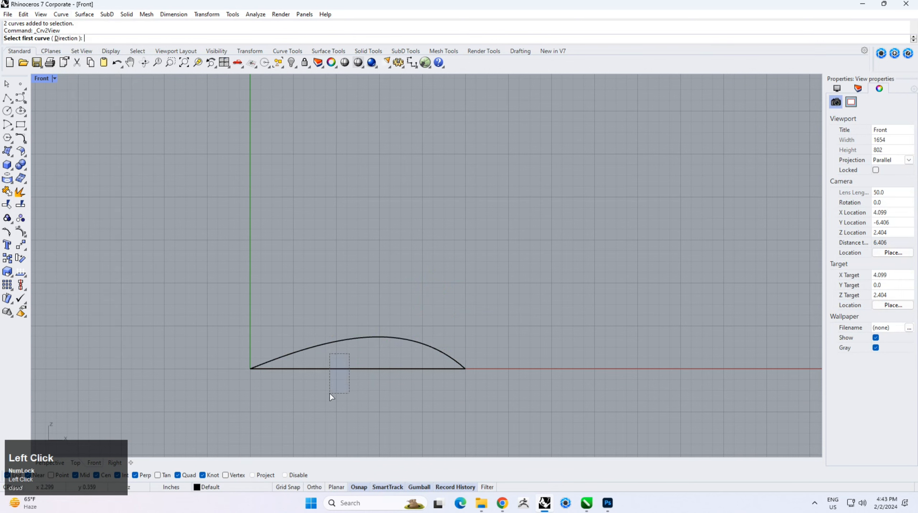
{"action": "left_click_drag", "start_coordinate": [330, 393], "coordinate": [330, 394]}
{"action": "left_click", "coordinate": [366, 370]}
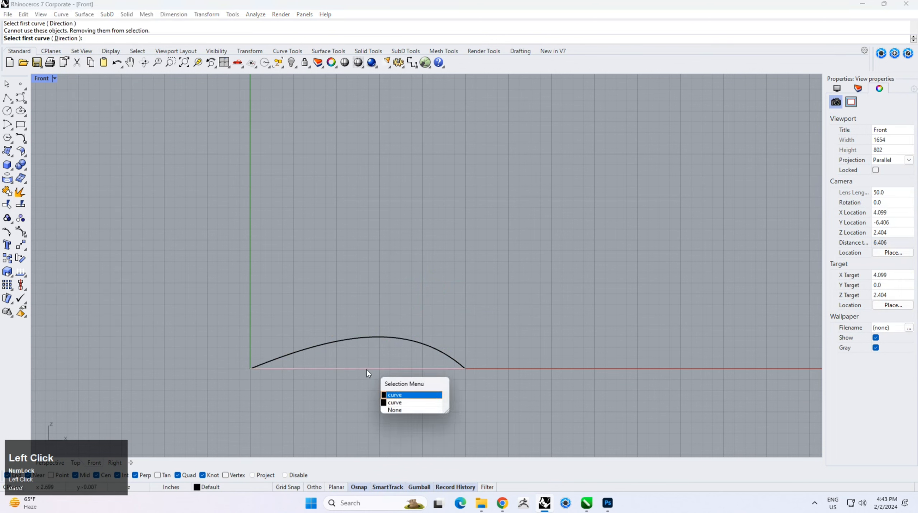
{"action": "left_click", "coordinate": [396, 396]}
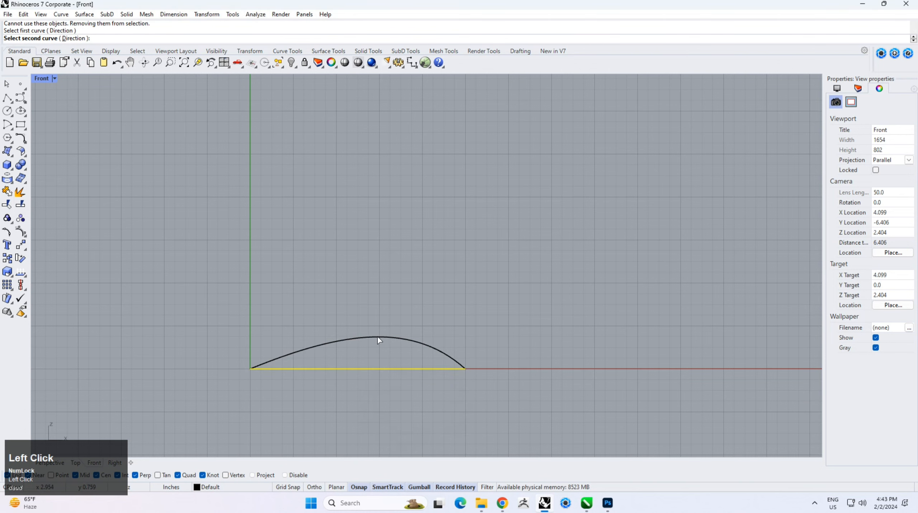
{"action": "left_click", "coordinate": [377, 337]}
Delete the two flat outline curves on the ground plane in the Perspective view
{"action": "left_click", "coordinate": [45, 462]}
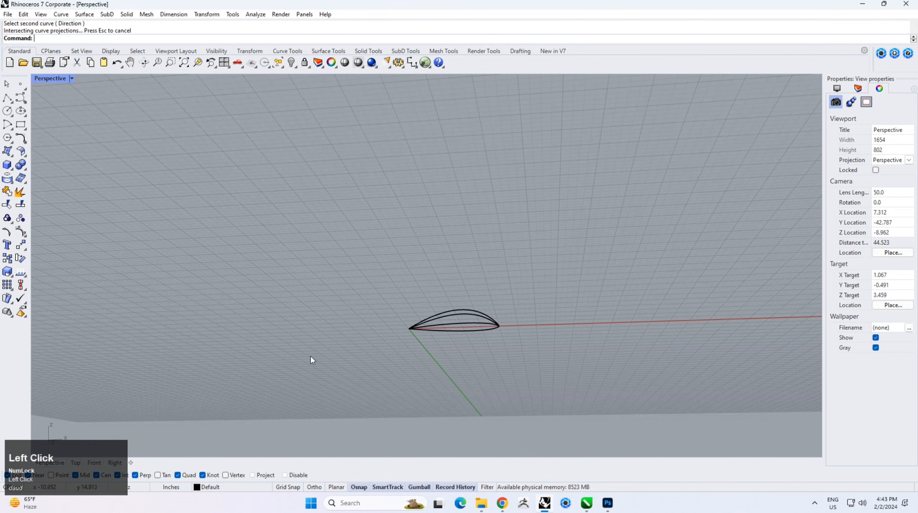
{"action": "right_click_drag", "start_coordinate": [314, 359], "coordinate": [463, 386]}
{"action": "scroll", "coordinate": [441, 293], "scroll_direction": "up", "scroll_amount": 3}
{"action": "right_click_drag", "start_coordinate": [440, 290], "coordinate": [486, 320]}
{"action": "left_click_drag", "start_coordinate": [454, 393], "coordinate": [430, 363]}
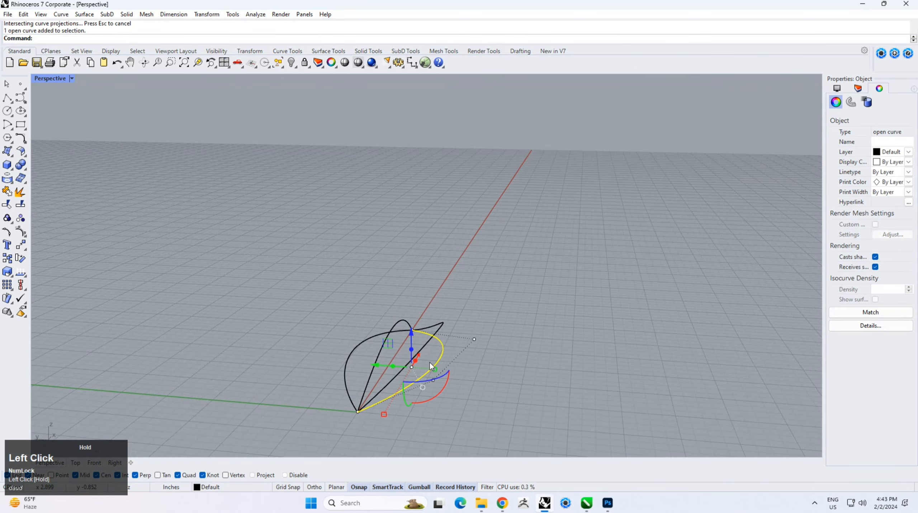
{"action": "key", "text": "Delete"}
{"action": "left_click", "coordinate": [363, 339]}
{"action": "key", "text": "Delete"}
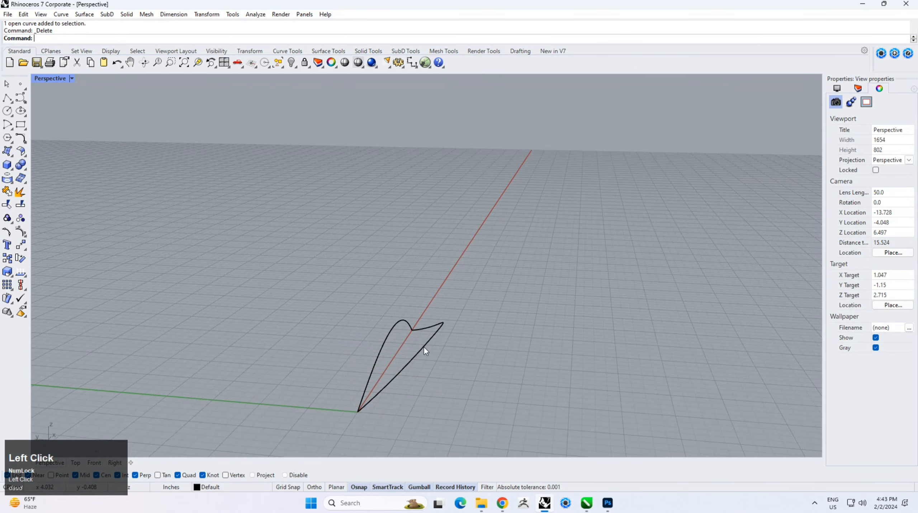
Mirror the 3D edge curve along the X axis, starting the mirror plane at the origin (0)
{"action": "left_click_drag", "start_coordinate": [409, 341], "coordinate": [409, 339]}
{"action": "type", "text": "mir"}
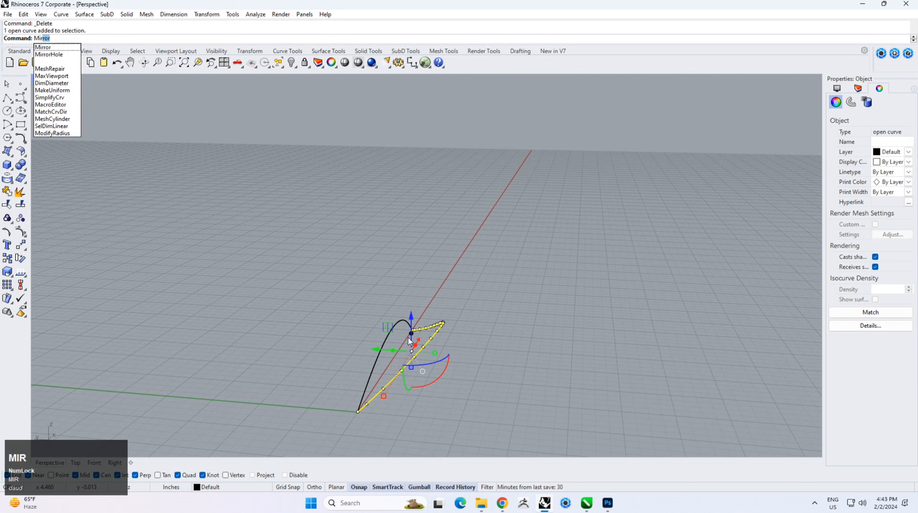
{"action": "type", "text": "ror"}
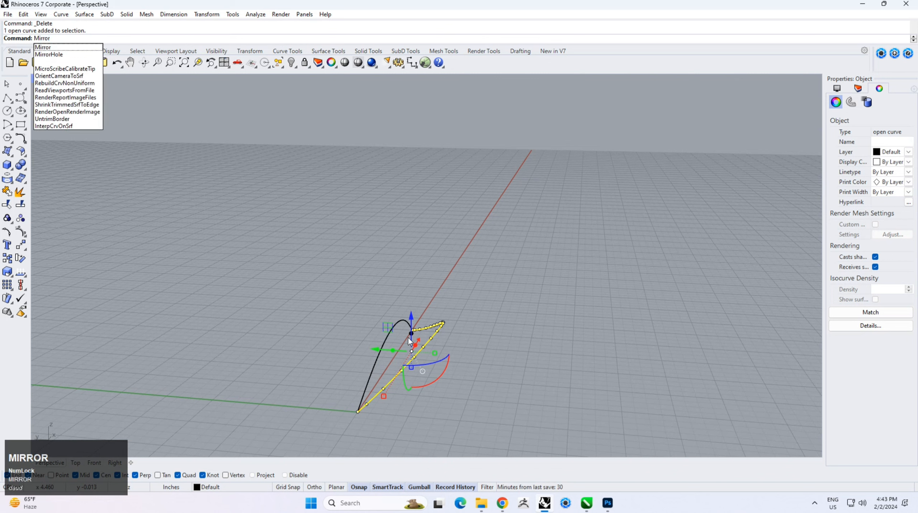
{"action": "key", "text": "Return"}
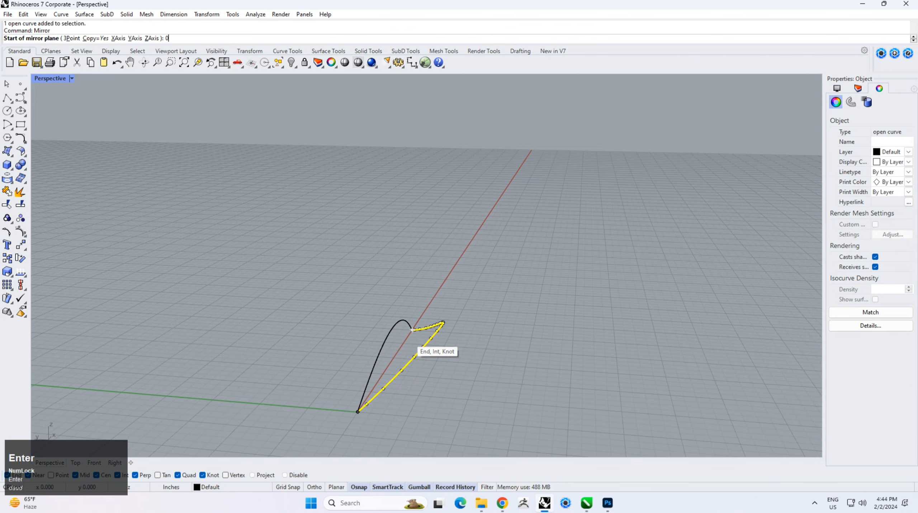
{"action": "type", "text": "0"}
{"action": "key", "text": "Return"}
{"action": "left_click", "coordinate": [454, 318], "text": "shift"}
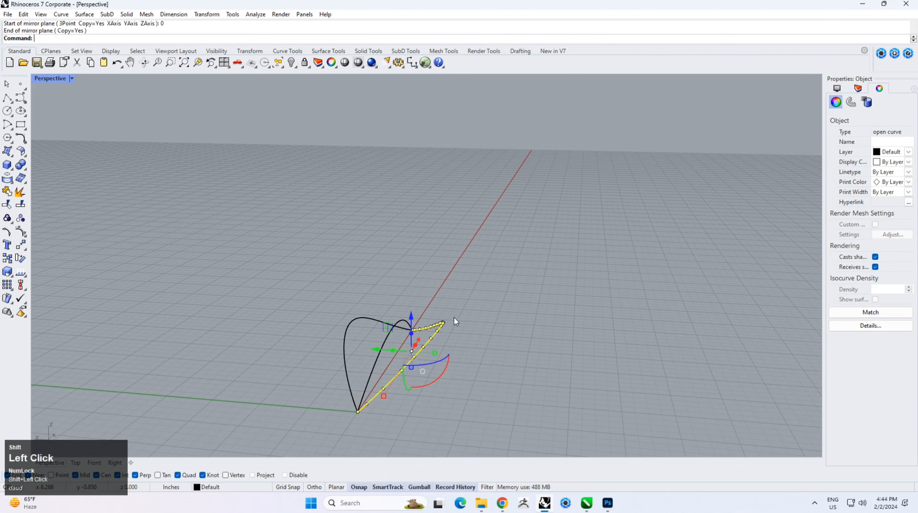
{"action": "left_click", "coordinate": [455, 319]}
Delete the arched profile curve between the two 3D edge curves
{"action": "left_click", "coordinate": [373, 349]}
{"action": "key", "text": "Delete"}
{"action": "right_click_drag", "start_coordinate": [373, 349], "coordinate": [504, 322]}
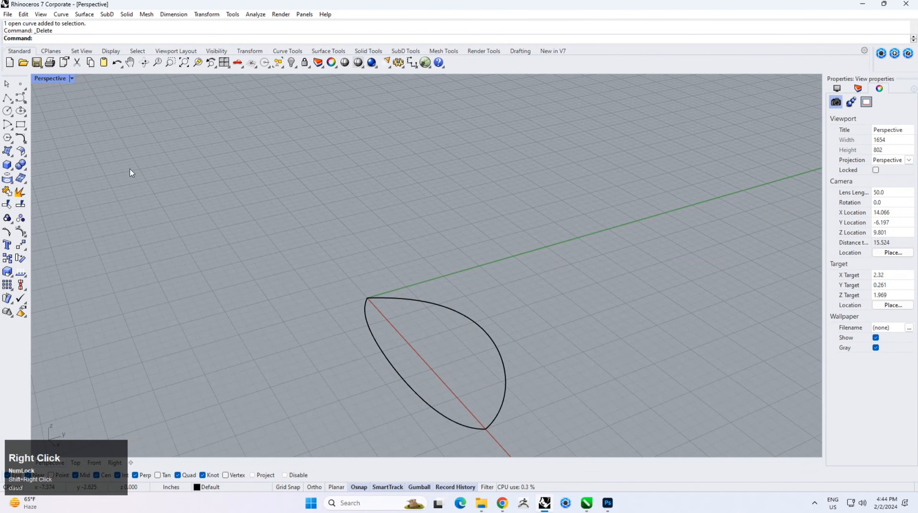
Draw a straight polyline across the shape between the two 3D edge curves, parallel to the Y axis
{"action": "left_click", "coordinate": [7, 97]}
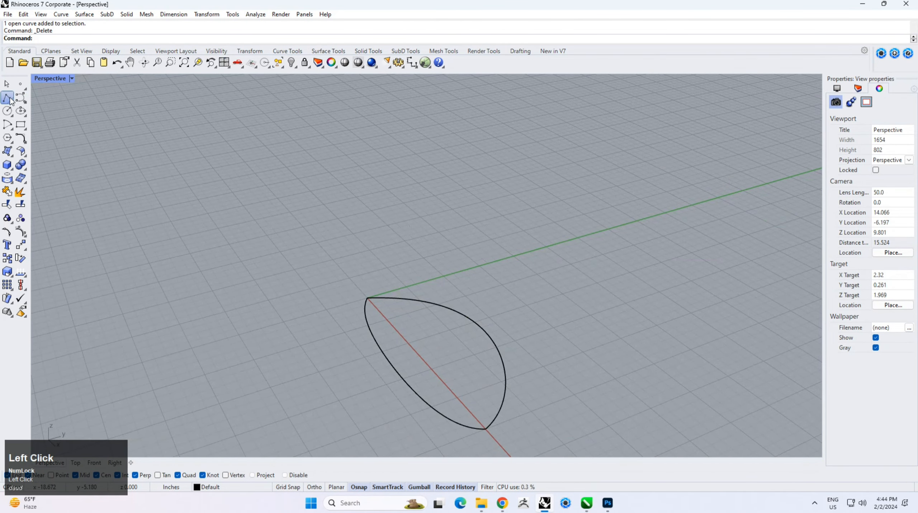
{"action": "left_click", "coordinate": [391, 364]}
{"action": "left_click", "coordinate": [487, 331], "text": "shift"}
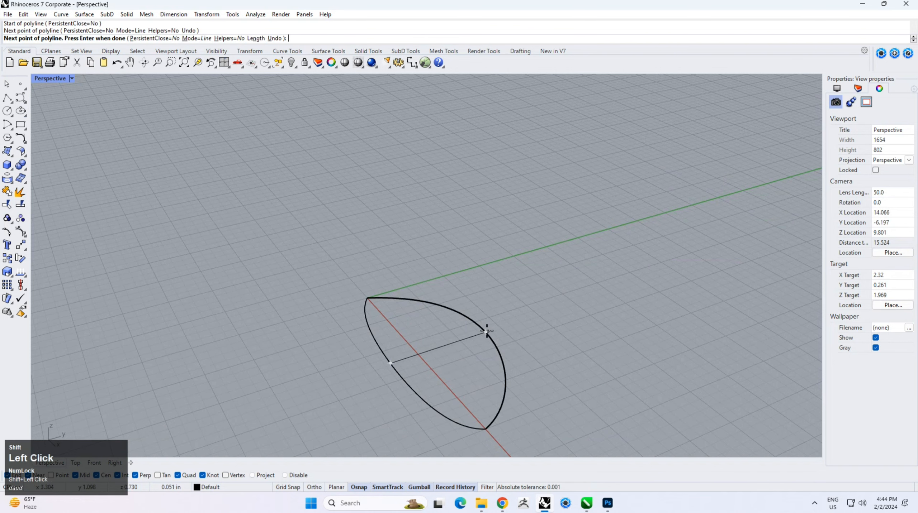
{"action": "right_click", "coordinate": [538, 366]}
Rebuild the cross line with a point count of 5 and degree 3
{"action": "right_click_drag", "start_coordinate": [537, 366], "coordinate": [439, 342]}
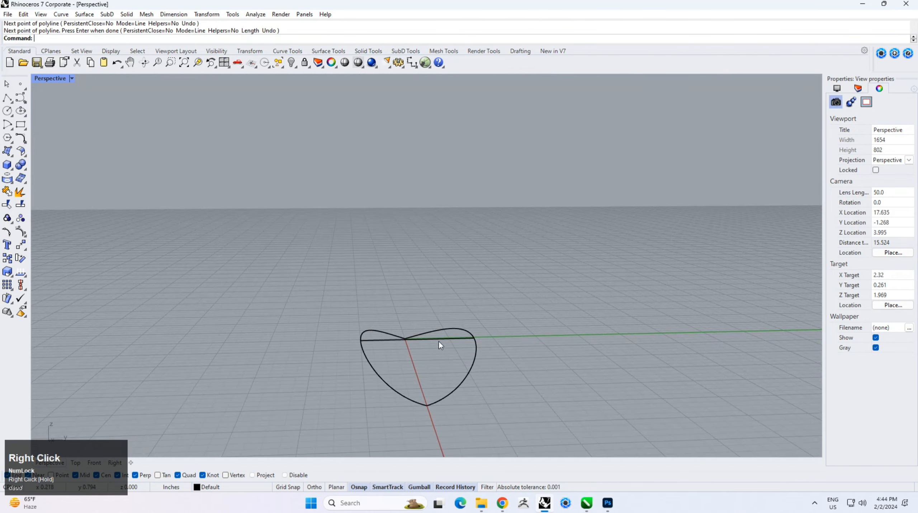
{"action": "left_click", "coordinate": [432, 341]}
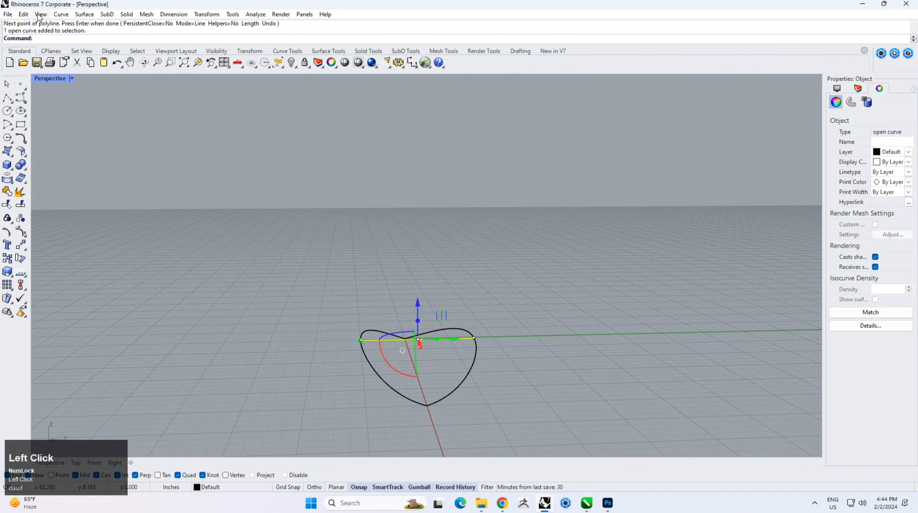
{"action": "left_click", "coordinate": [54, 15]}
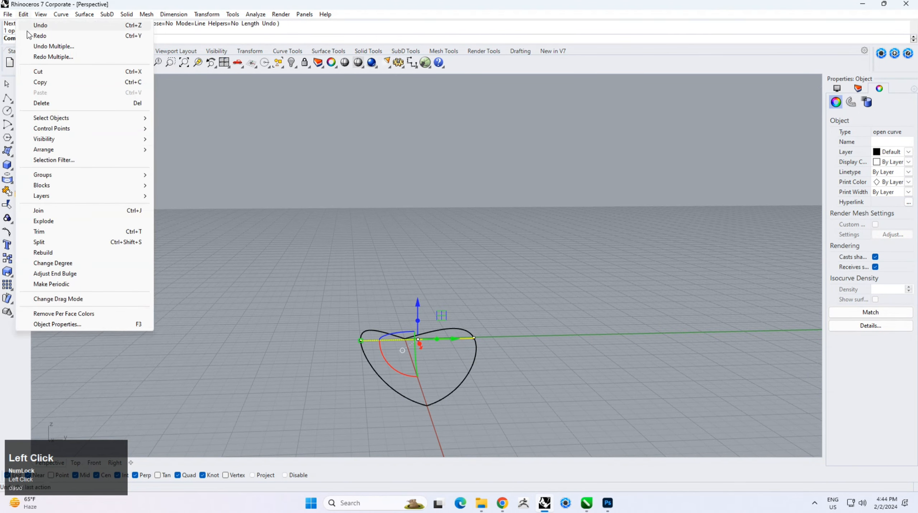
{"action": "left_click", "coordinate": [42, 253]}
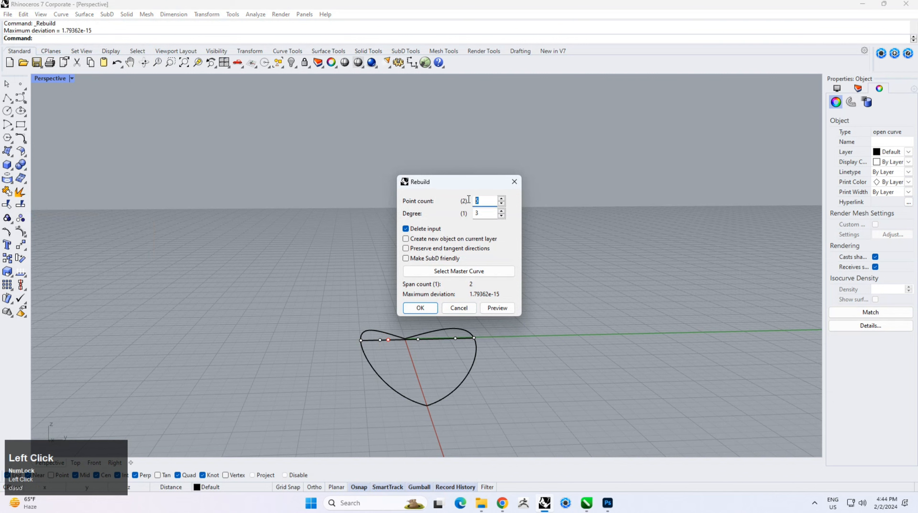
{"action": "type", "text": "5"}
{"action": "key", "text": "Return"}
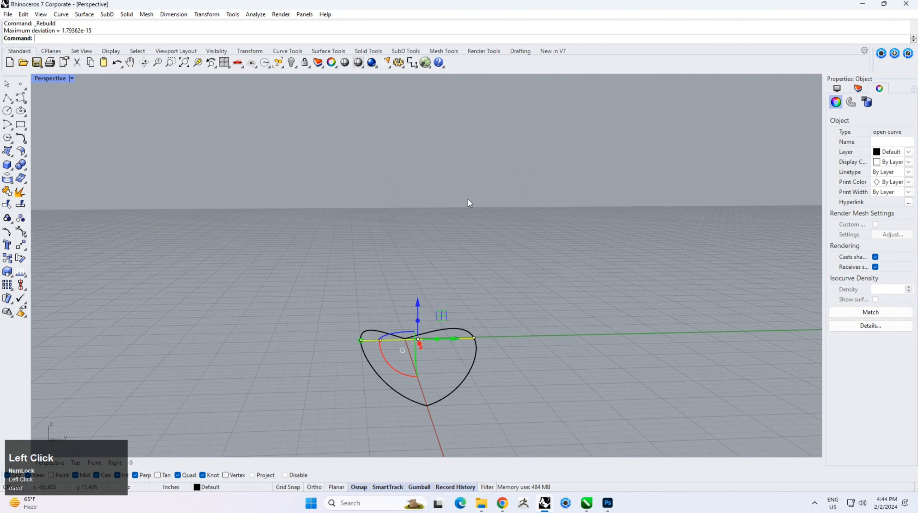
In the Right view, lower the cross line's middle control point and scale its two neighbouring points toward the centre
{"action": "left_click", "coordinate": [112, 464]}
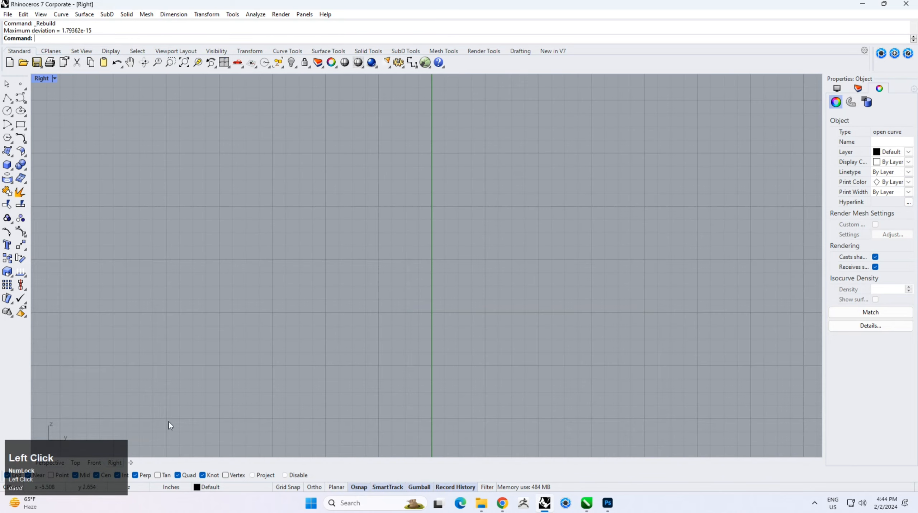
{"action": "scroll", "coordinate": [398, 314], "scroll_direction": "up", "scroll_amount": 8}
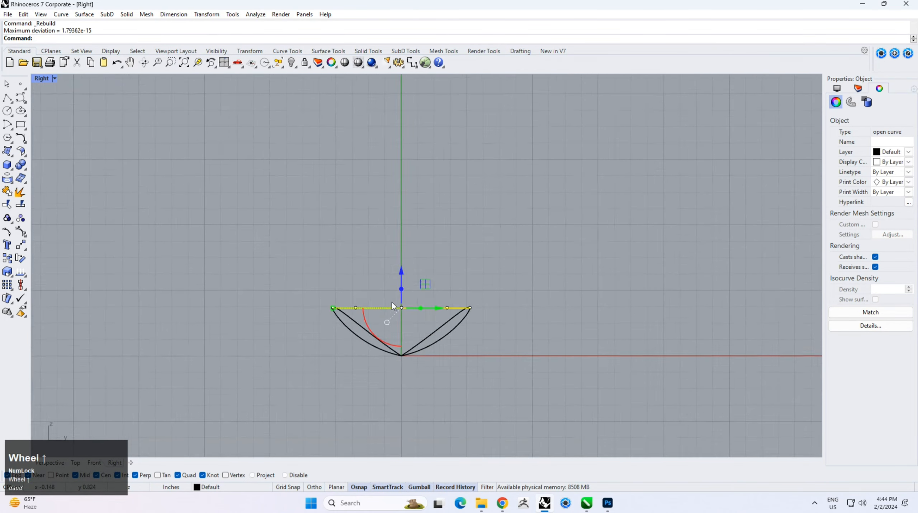
{"action": "left_click_drag", "start_coordinate": [379, 273], "coordinate": [432, 324]}
{"action": "left_click_drag", "start_coordinate": [418, 280], "coordinate": [420, 317]}
{"action": "left_click_drag", "start_coordinate": [223, 285], "coordinate": [614, 324]}
{"action": "left_click_drag", "start_coordinate": [256, 308], "coordinate": [345, 308]}
Lower the cross curve's middle control point further to deepen the central dip
{"action": "left_click_drag", "start_coordinate": [378, 372], "coordinate": [448, 348]}
{"action": "left_click", "coordinate": [420, 330]}
{"action": "left_click", "coordinate": [417, 348]}
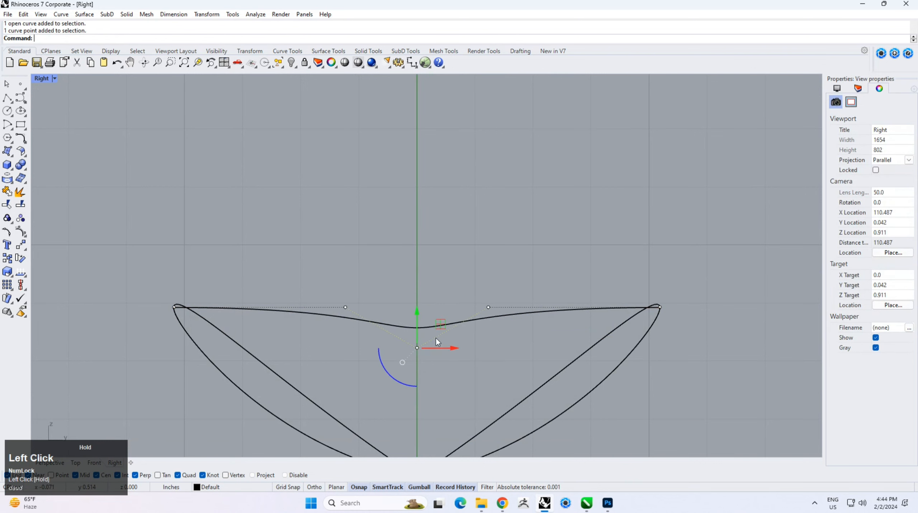
{"action": "left_click_drag", "start_coordinate": [417, 312], "coordinate": [418, 341]}
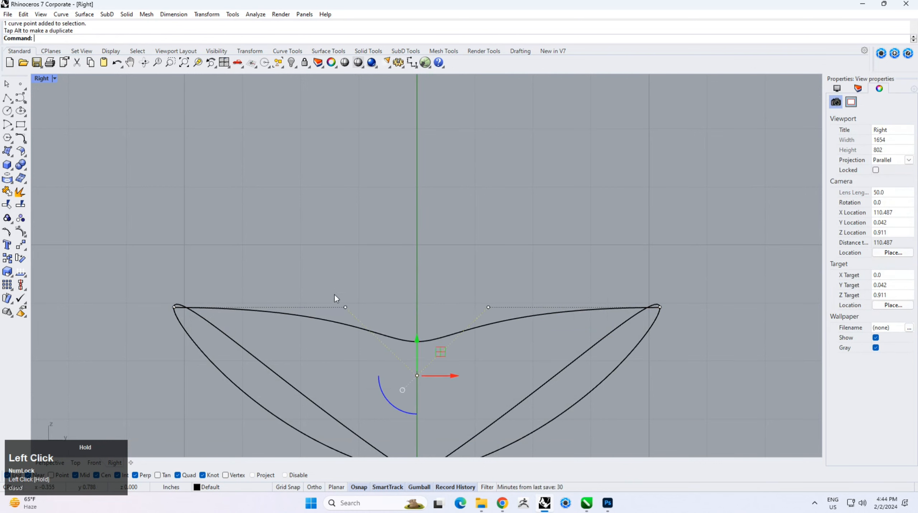
Scale the two control points beside the middle one closer together and return to the Perspective view
{"action": "left_click_drag", "start_coordinate": [307, 281], "coordinate": [536, 337]}
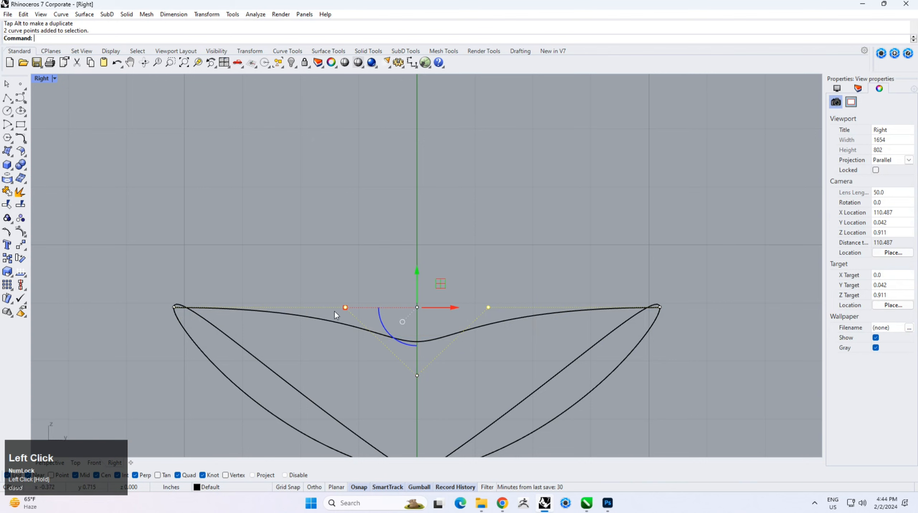
{"action": "left_click_drag", "start_coordinate": [344, 308], "coordinate": [364, 308]}
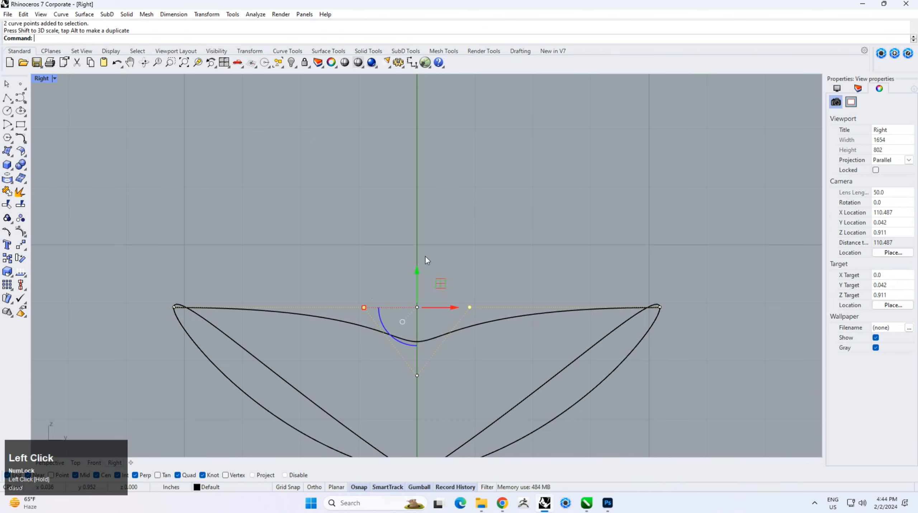
{"action": "left_click", "coordinate": [425, 257]}
{"action": "left_click", "coordinate": [47, 462]}
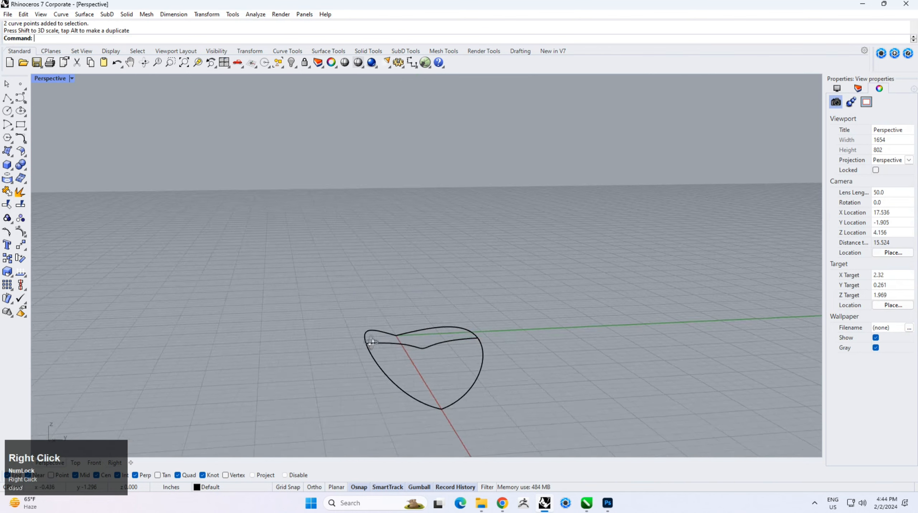
Create a Sweep2 surface using the two mirrored edge curves as rails and the dipped cross curve as the shape
{"action": "right_click_drag", "start_coordinate": [449, 363], "coordinate": [495, 364]}
{"action": "type", "text": "S"}
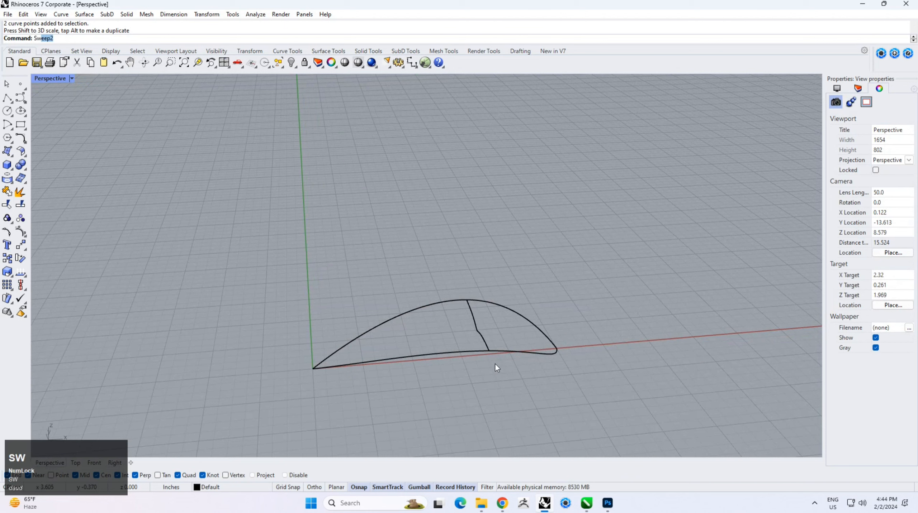
{"action": "type", "text": "weep"}
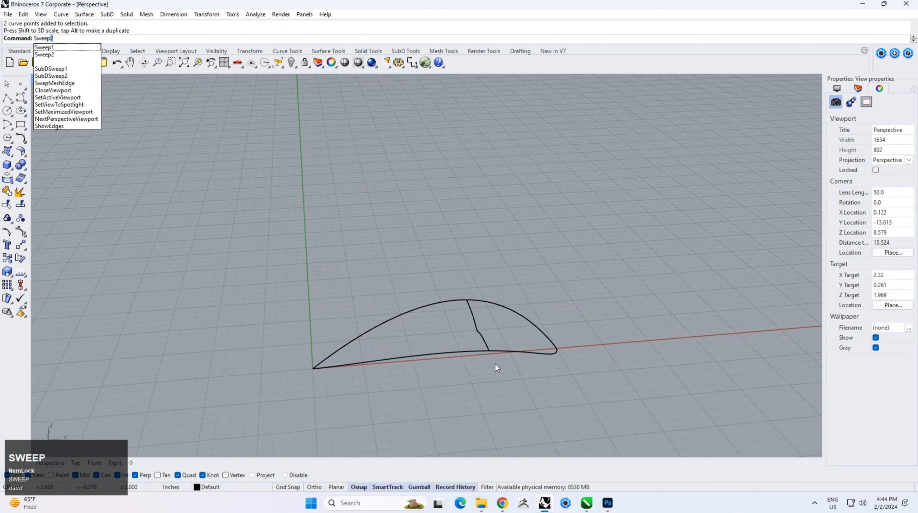
{"action": "type", "text": "2"}
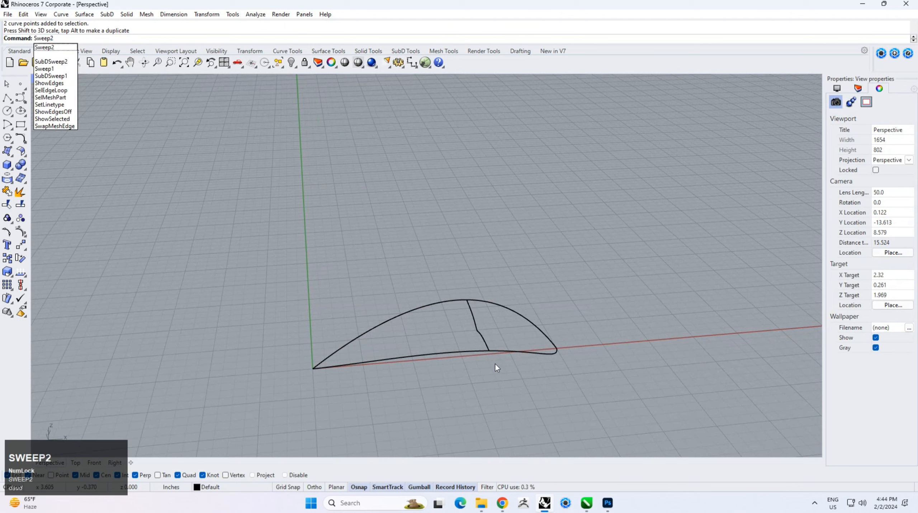
{"action": "key", "text": "Return"}
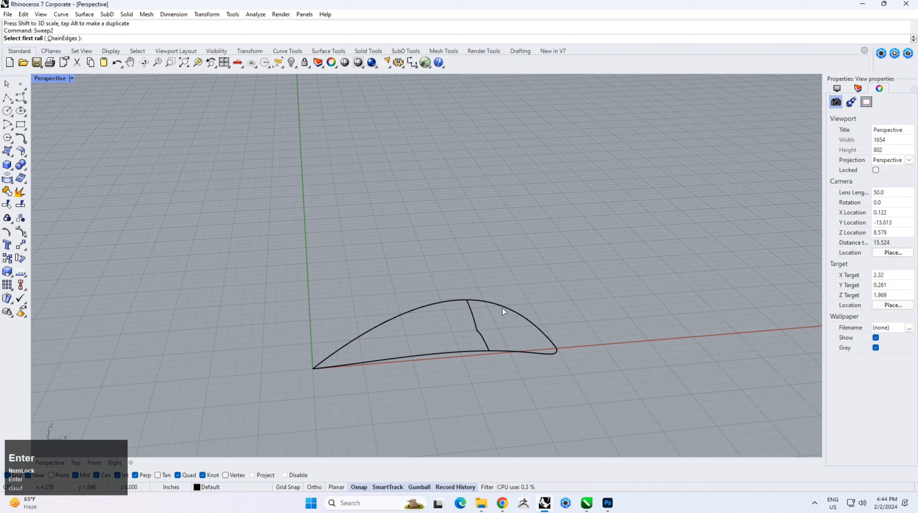
{"action": "left_click", "coordinate": [500, 317]}
{"action": "left_click", "coordinate": [498, 347]}
{"action": "left_click", "coordinate": [484, 342]}
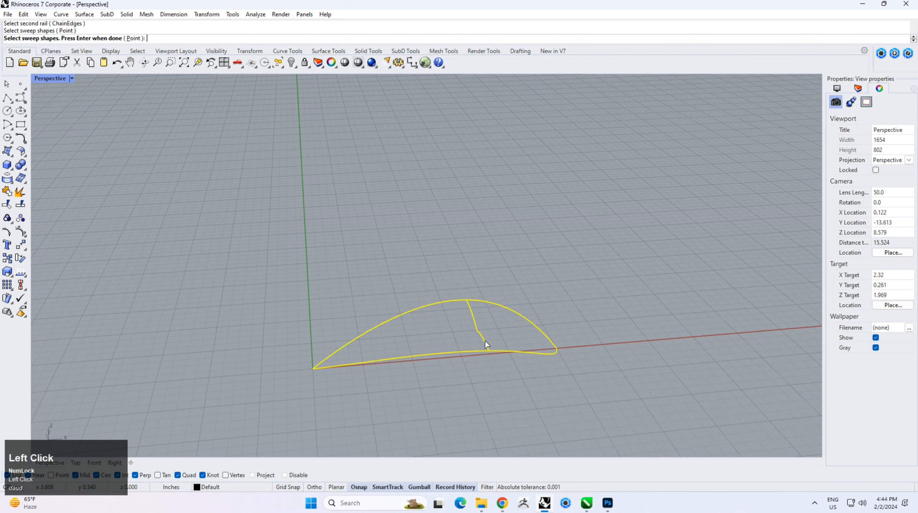
{"action": "right_click", "coordinate": [512, 309]}
{"action": "key", "text": "Return"}
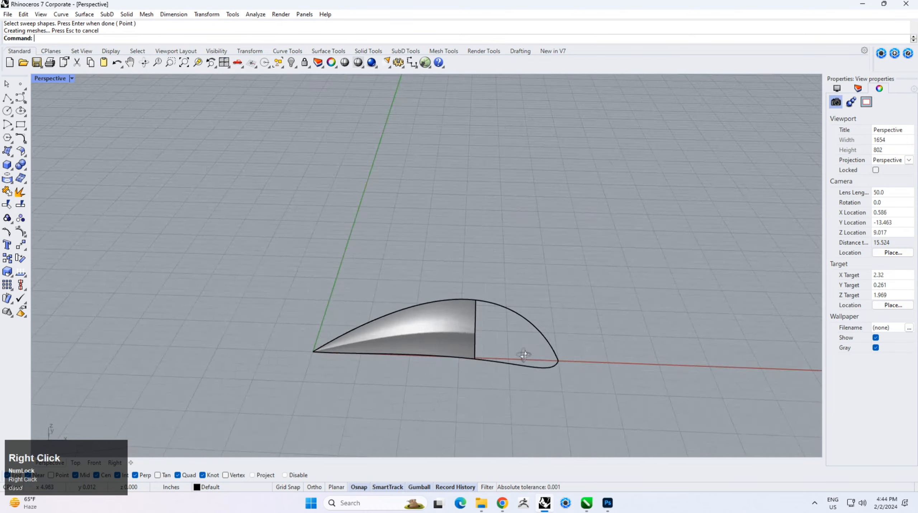
Sweep the cross curve along the same two edge curves toward the rounded end to surface the other portion of the leaf
{"action": "scroll", "coordinate": [537, 375], "scroll_direction": "up", "scroll_amount": 4}
{"action": "key", "text": "space"}
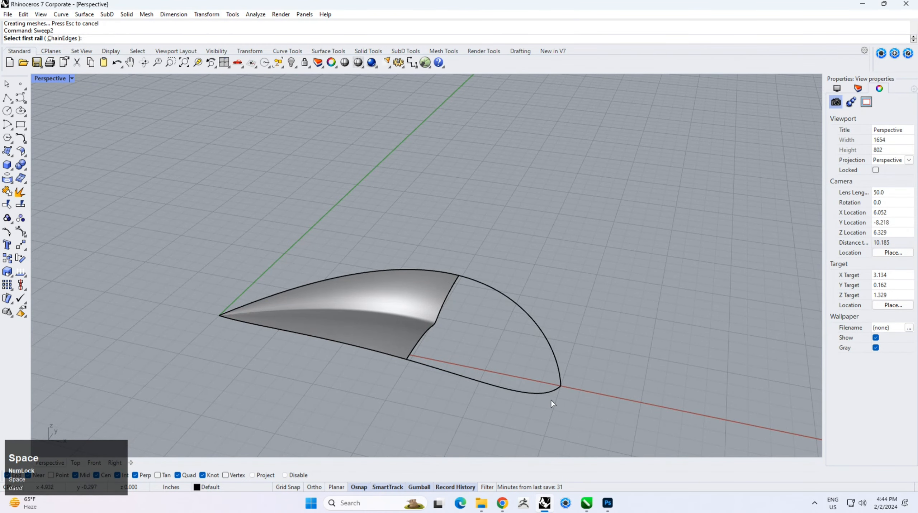
{"action": "left_click", "coordinate": [551, 392]}
{"action": "left_click", "coordinate": [557, 375]}
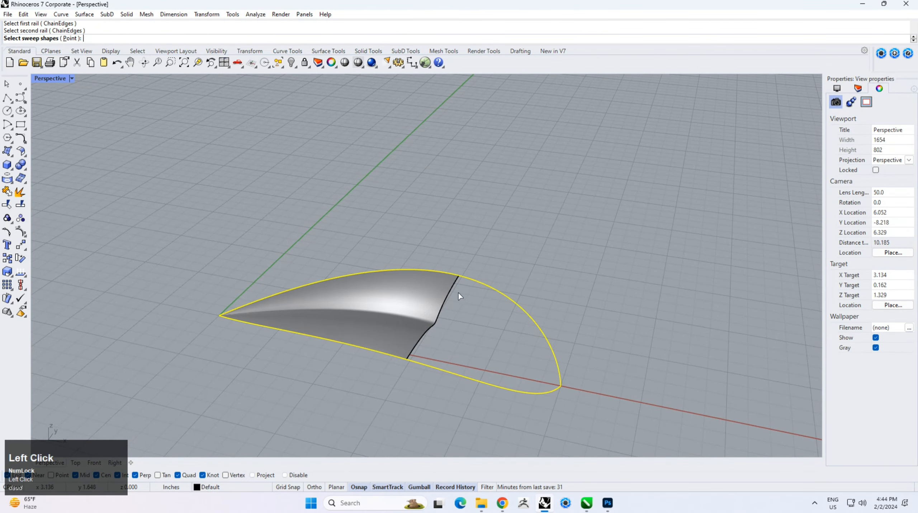
{"action": "left_click", "coordinate": [454, 280]}
{"action": "left_click", "coordinate": [483, 306]}
{"action": "right_click", "coordinate": [527, 269]}
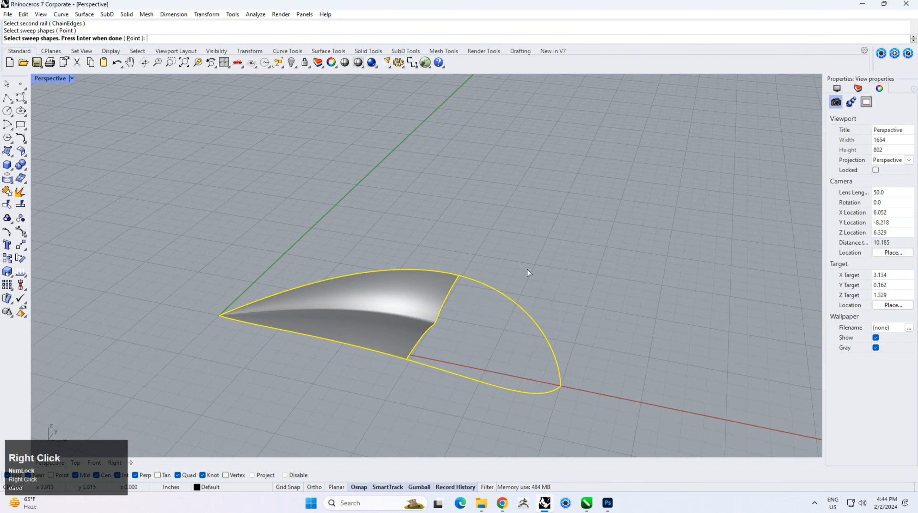
{"action": "right_click", "coordinate": [545, 291]}
Delete the three construction curves, keeping both swept surfaces
{"action": "left_click_drag", "start_coordinate": [160, 211], "coordinate": [628, 408]}
{"action": "left_click", "coordinate": [472, 346], "text": "ctrl"}
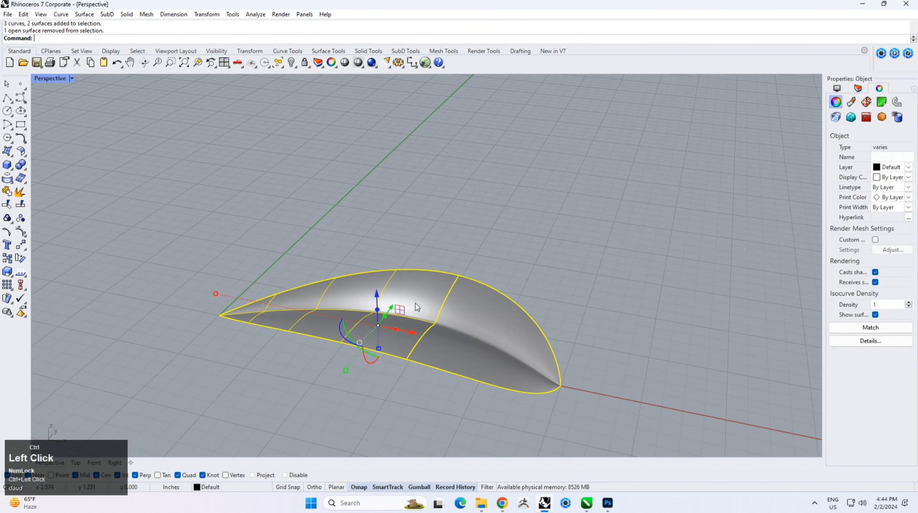
{"action": "left_click", "coordinate": [419, 296], "text": "ctrl"}
{"action": "key", "text": "Escape"}
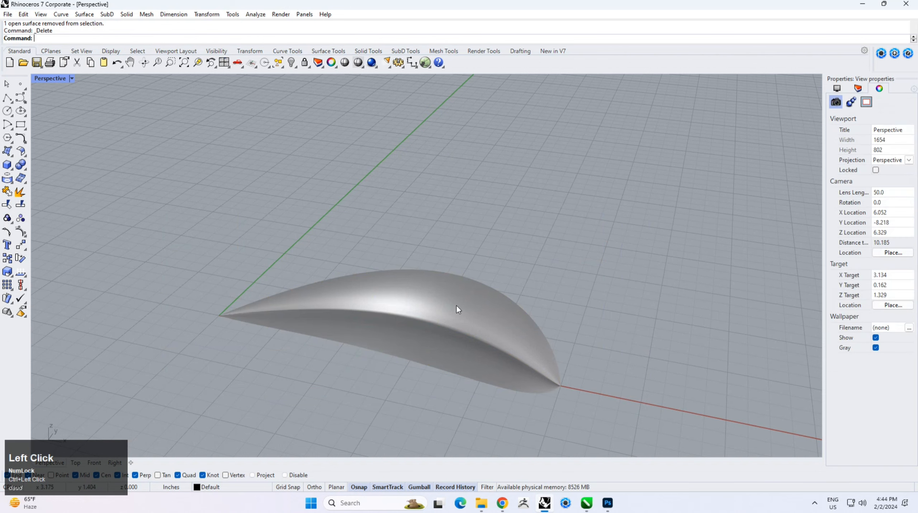
Join the two swept surfaces into a single leaf polysurface
{"action": "left_click", "coordinate": [462, 319], "text": "shift"}
{"action": "left_click", "coordinate": [386, 299], "text": "shift"}
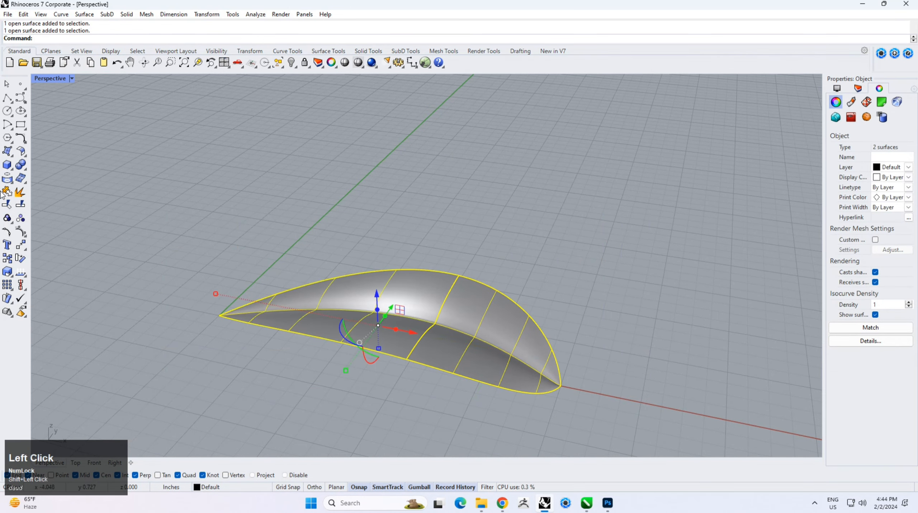
{"action": "left_click", "coordinate": [25, 248]}
{"action": "right_click_drag", "start_coordinate": [583, 296], "coordinate": [598, 309]}
{"action": "scroll", "coordinate": [298, 313], "scroll_direction": "up", "scroll_amount": 3}
Offset the leaf polysurface outward with the Solid option and a distance of 0.5 mm
{"action": "left_click", "coordinate": [352, 318]}
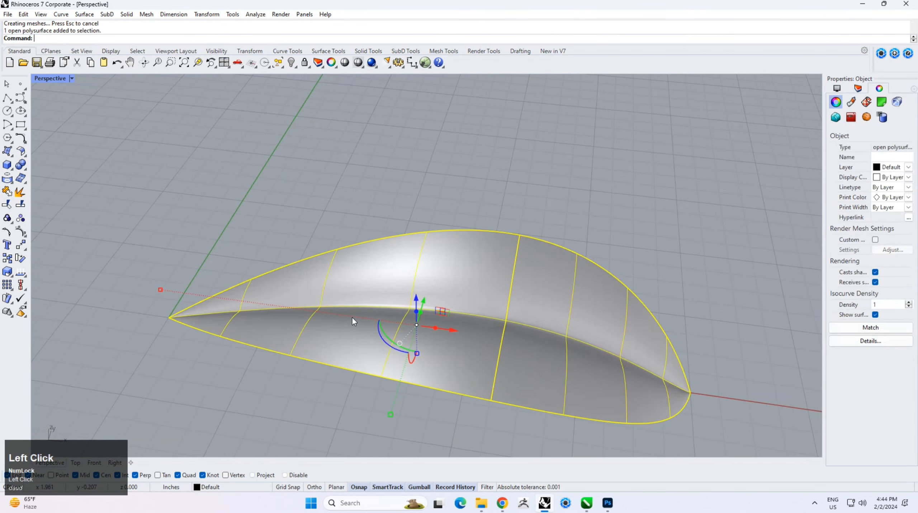
{"action": "left_click", "coordinate": [127, 14]}
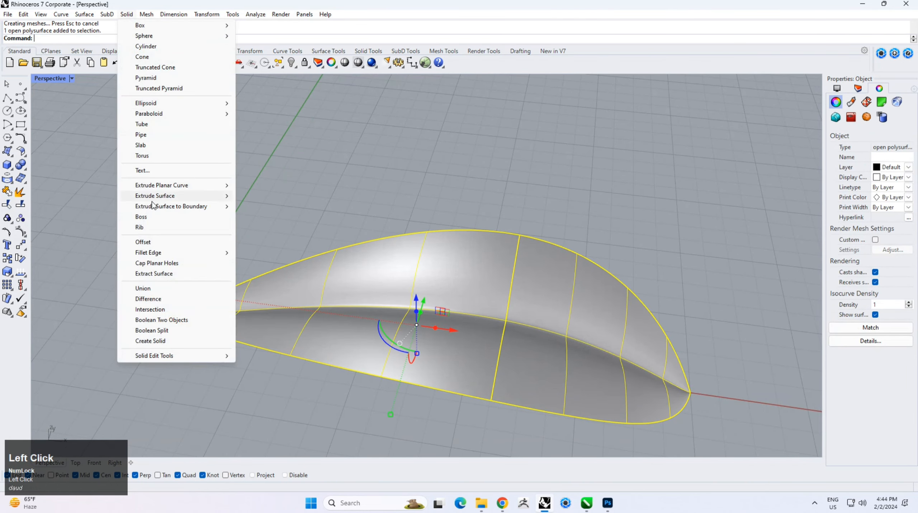
{"action": "left_click", "coordinate": [187, 242]}
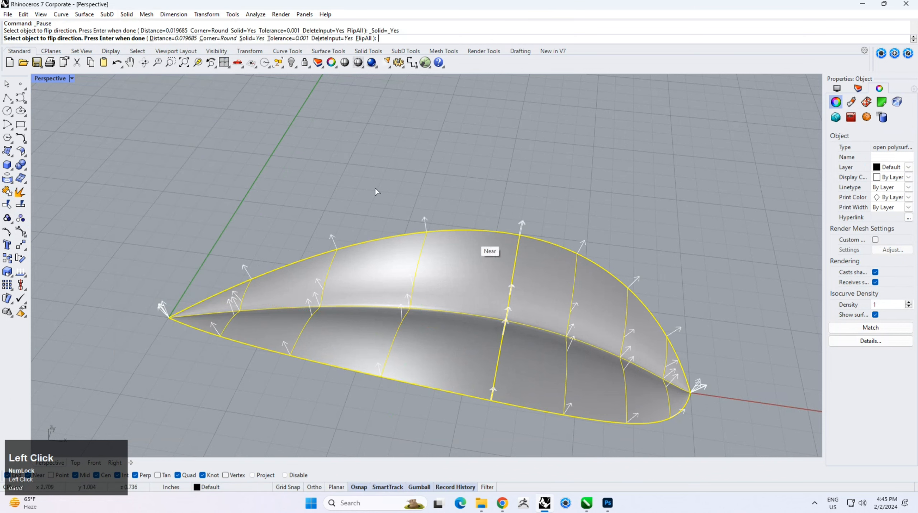
{"action": "left_click", "coordinate": [430, 295]}
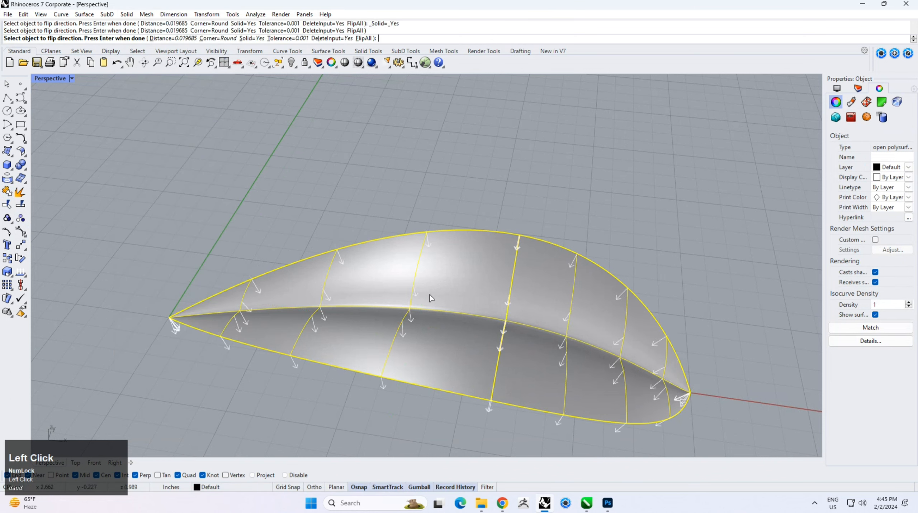
{"action": "left_click", "coordinate": [390, 287]}
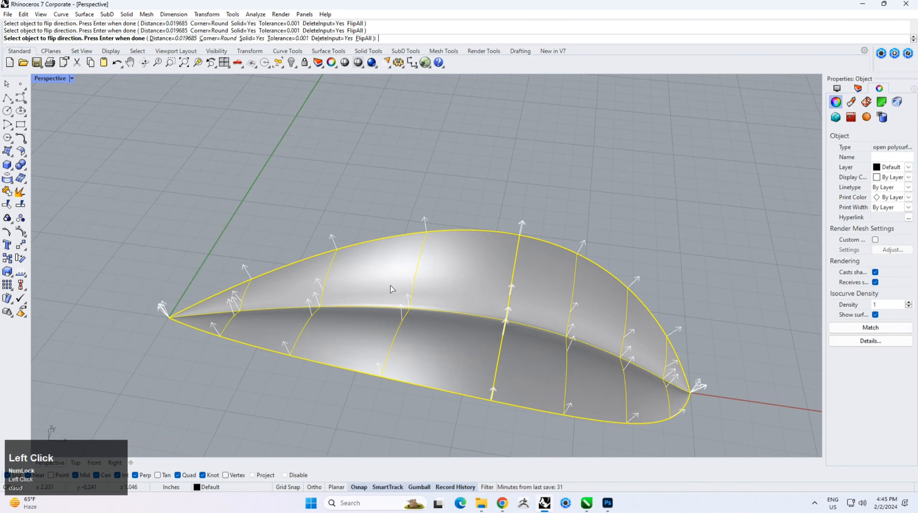
{"action": "left_click", "coordinate": [180, 39]}
{"action": "type", "text": "."}
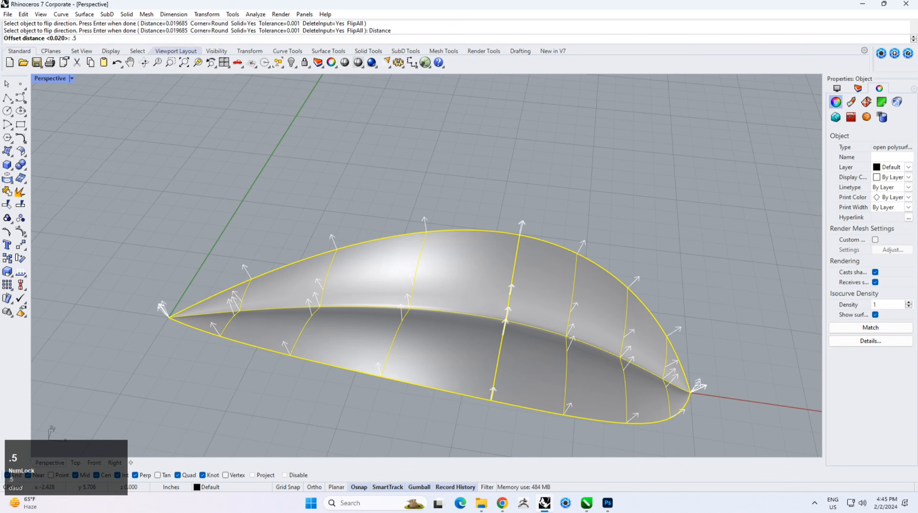
{"action": "key", "text": "Return"}
{"action": "key", "text": "Return"}
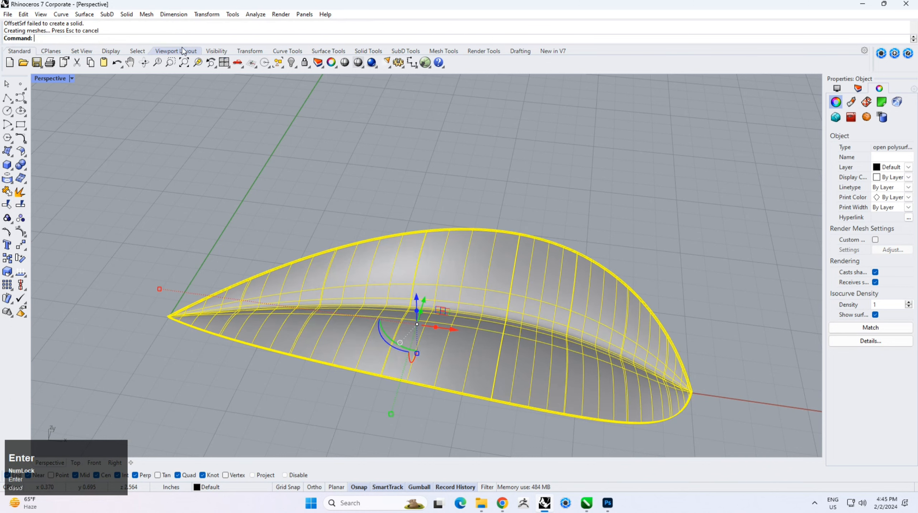
In the Front view, draw a circle centred on the origin with a diameter of 5 inches
{"action": "left_click", "coordinate": [247, 259]}
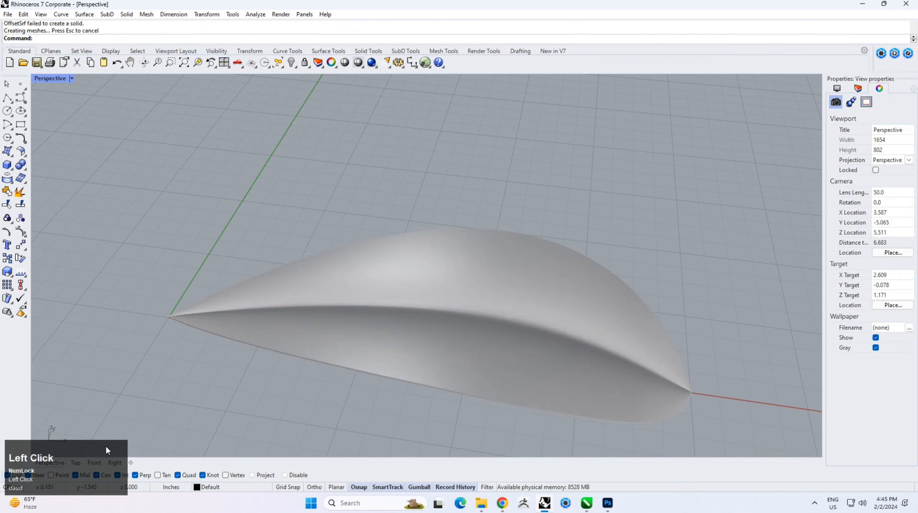
{"action": "left_click", "coordinate": [101, 464]}
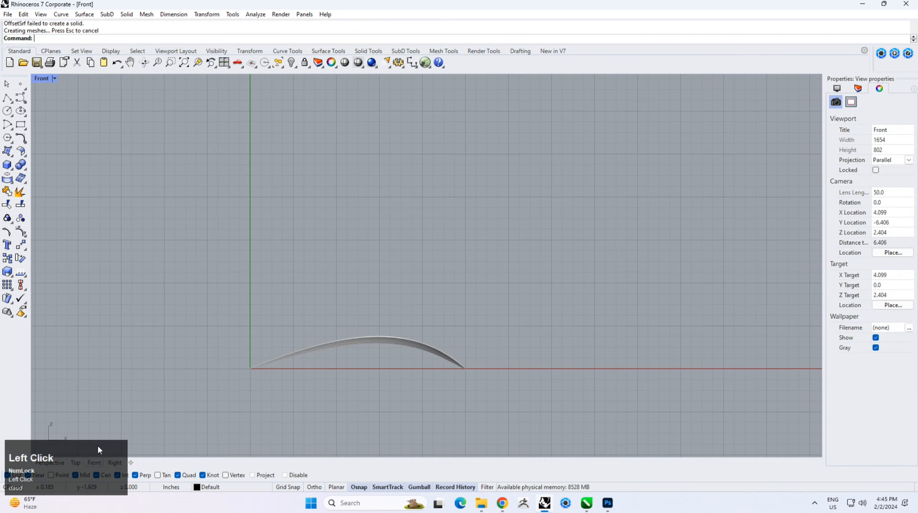
{"action": "left_click", "coordinate": [7, 111]}
{"action": "key", "text": "Return"}
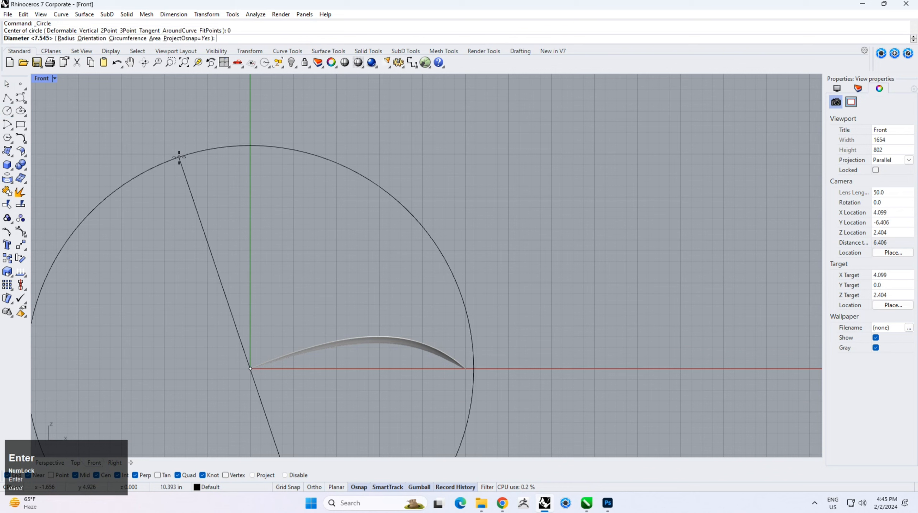
{"action": "type", "text": "5"}
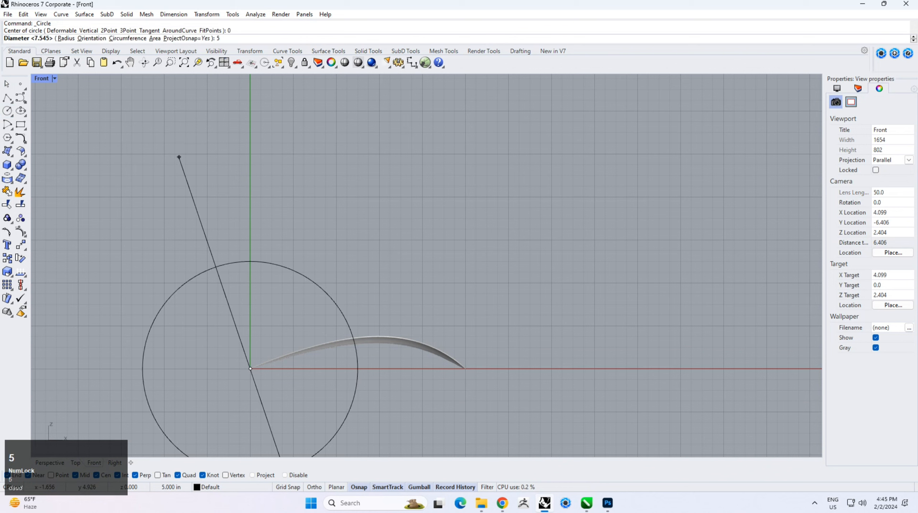
{"action": "key", "text": "Return"}
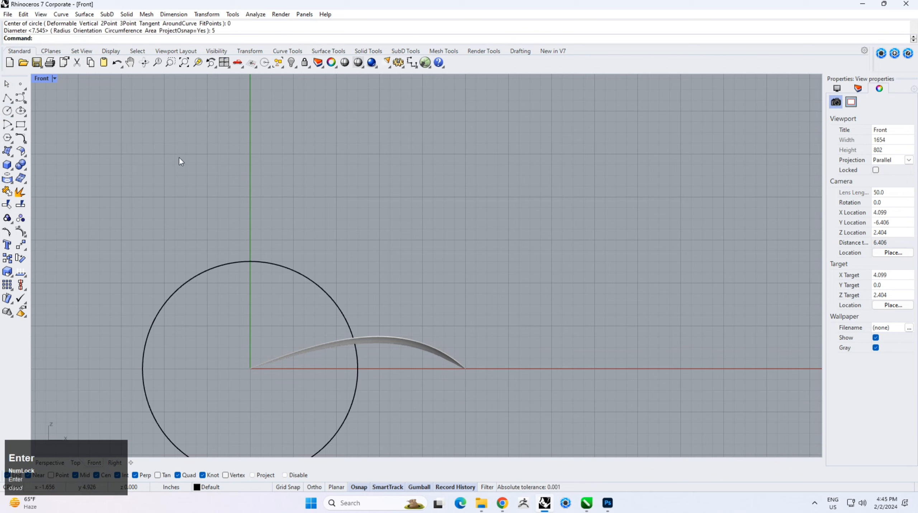
Create a pipe with a diameter of .25 along the circle to form a ring
{"action": "left_click", "coordinate": [324, 300]}
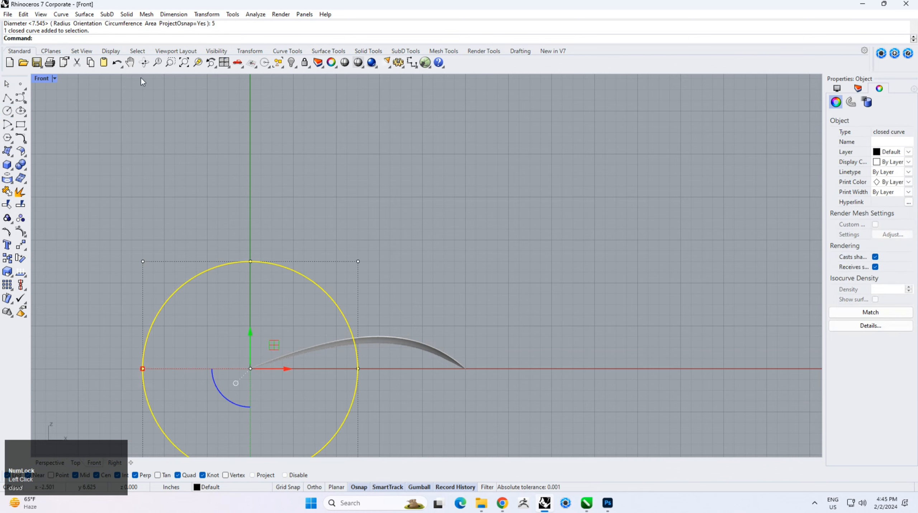
{"action": "left_click", "coordinate": [126, 14]}
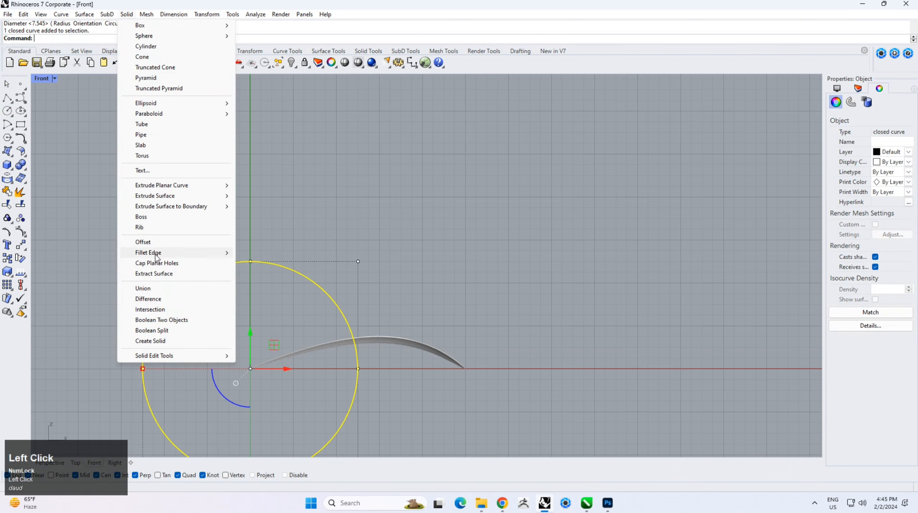
{"action": "left_click", "coordinate": [153, 135]}
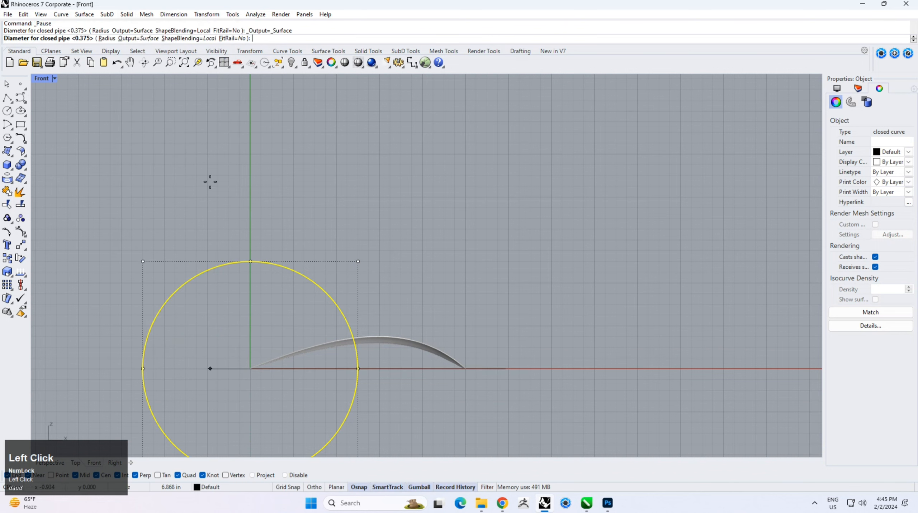
{"action": "type", "text": ".25"}
{"action": "key", "text": "Return"}
{"action": "key", "text": "Return"}
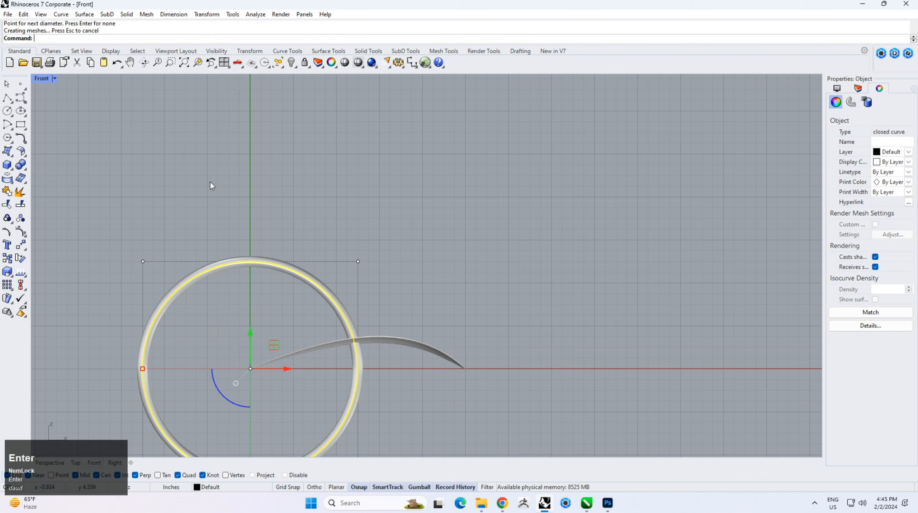
{"action": "left_click", "coordinate": [398, 267]}
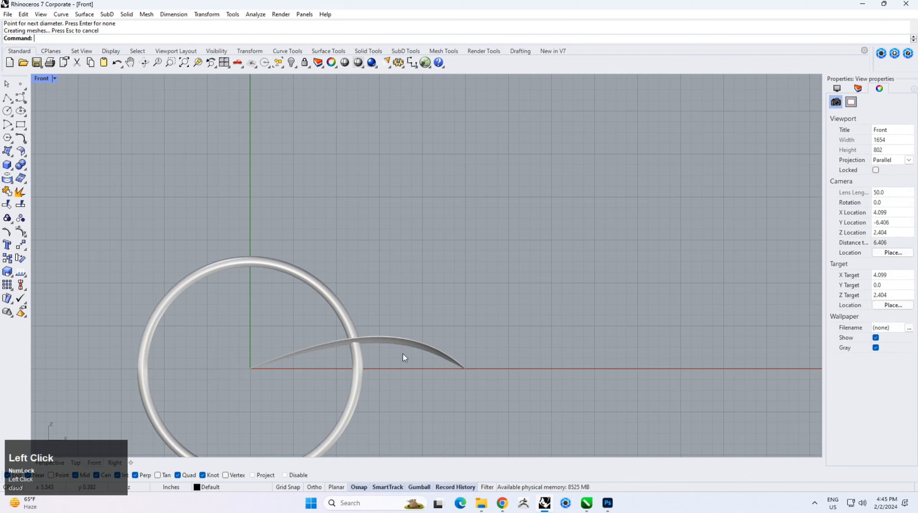
Rotate the leaf 90 degrees upright in the Front view and move its lower tip onto the top of the ring
{"action": "left_click_drag", "start_coordinate": [404, 341], "coordinate": [236, 204]}
{"action": "left_click_drag", "start_coordinate": [171, 251], "coordinate": [135, 207]}
{"action": "right_click", "coordinate": [218, 217]}
{"action": "right_click_drag", "start_coordinate": [219, 217], "coordinate": [224, 259]}
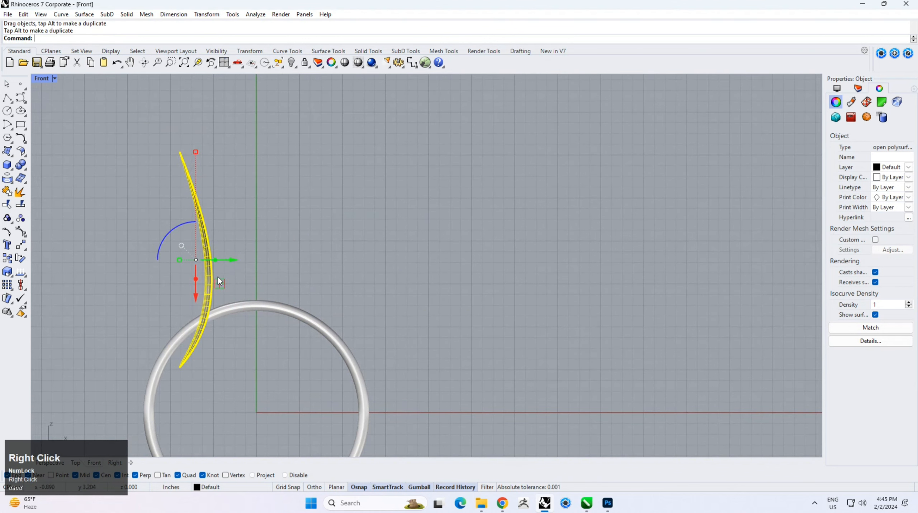
{"action": "left_click_drag", "start_coordinate": [217, 279], "coordinate": [295, 219]}
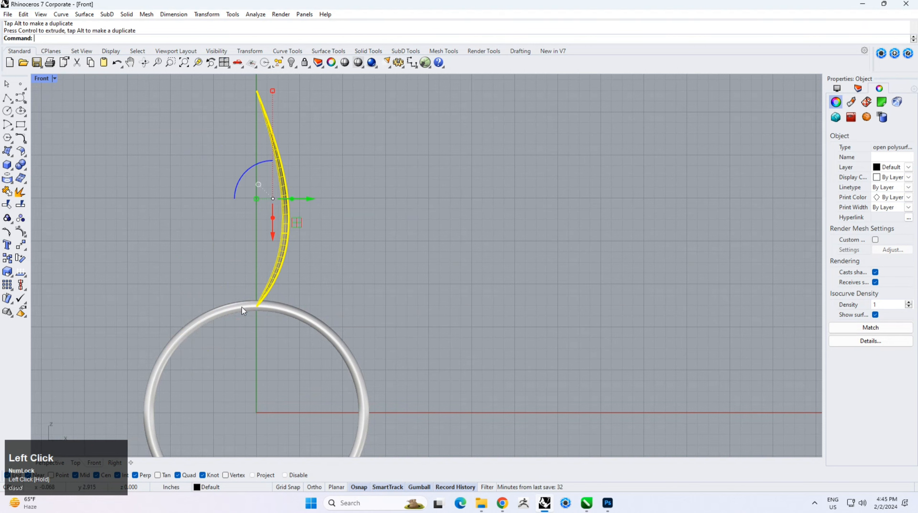
In the Top view, rotate the leaf 90 degrees and centre it on the Y axis with its tip at the ring
{"action": "left_click", "coordinate": [74, 463]}
{"action": "scroll", "coordinate": [265, 368], "scroll_direction": "down", "scroll_amount": 2}
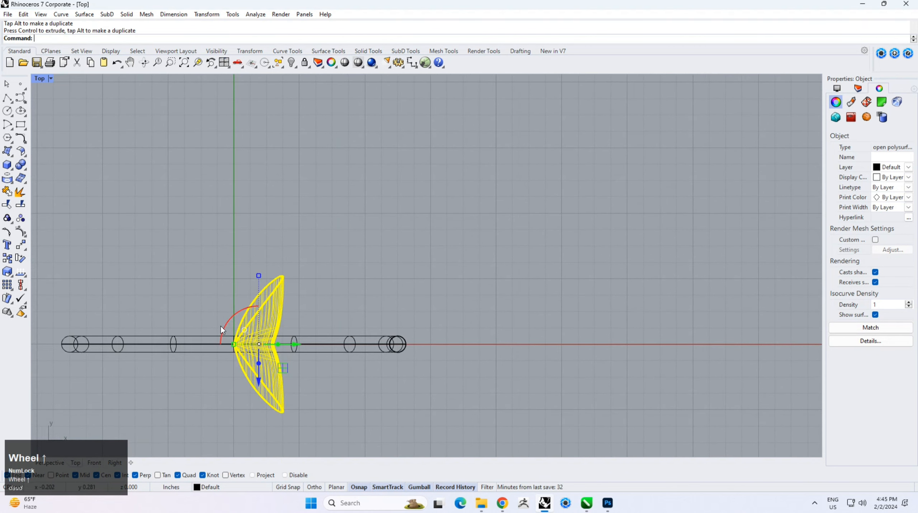
{"action": "left_click_drag", "start_coordinate": [222, 327], "coordinate": [264, 256]}
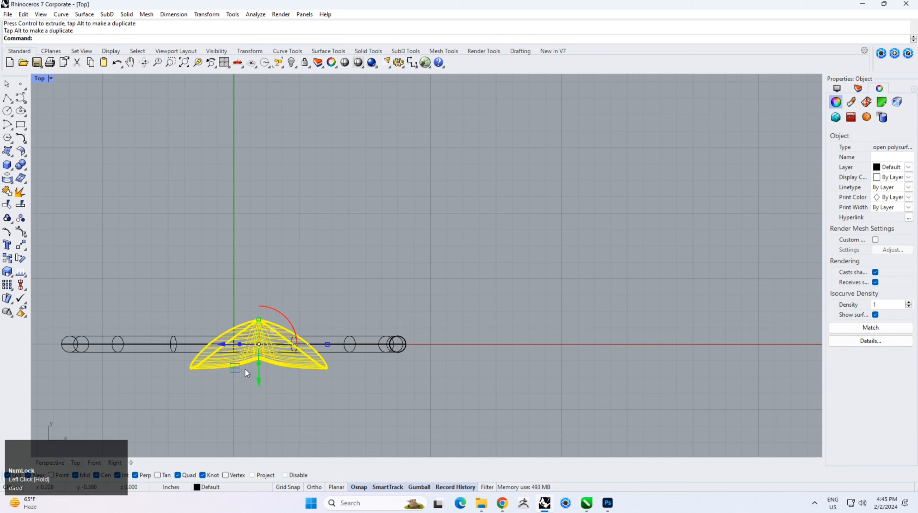
{"action": "left_click_drag", "start_coordinate": [235, 373], "coordinate": [209, 396]}
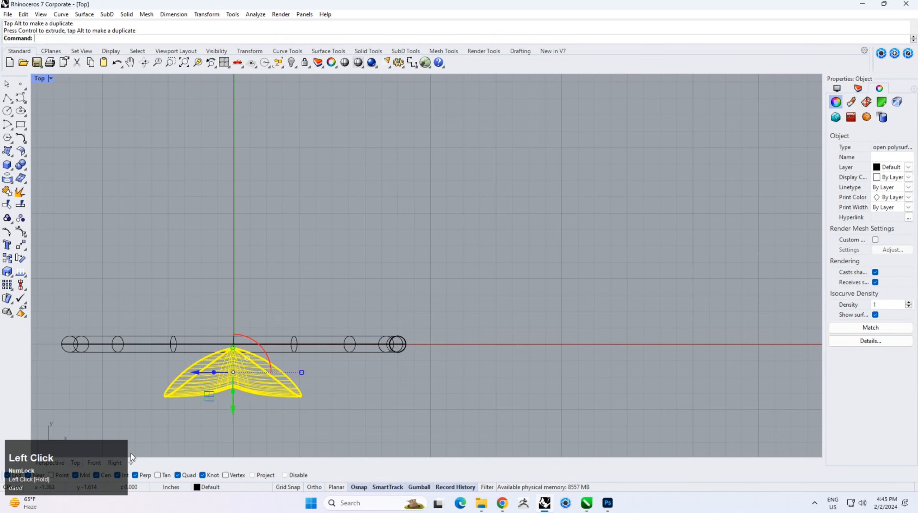
In the Right view, rotate the leaf about its base by about 5.4 degrees so it tilts away from the ring's plane
{"action": "left_click", "coordinate": [114, 462]}
{"action": "scroll", "coordinate": [352, 306], "scroll_direction": "down", "scroll_amount": 10}
{"action": "right_click_drag", "start_coordinate": [388, 242], "coordinate": [386, 340]}
{"action": "right_click_drag", "start_coordinate": [343, 169], "coordinate": [364, 249]}
{"action": "left_click", "coordinate": [7, 246]}
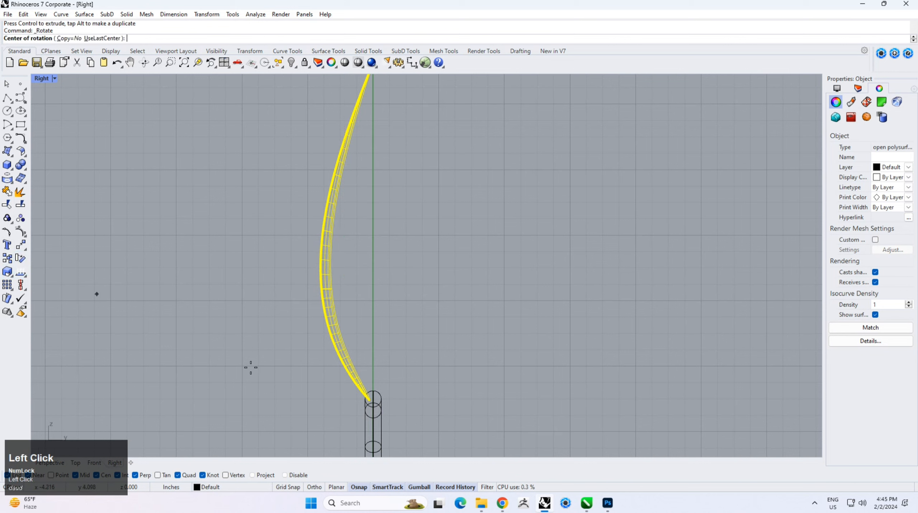
{"action": "left_click", "coordinate": [370, 399]}
{"action": "left_click", "coordinate": [463, 204]}
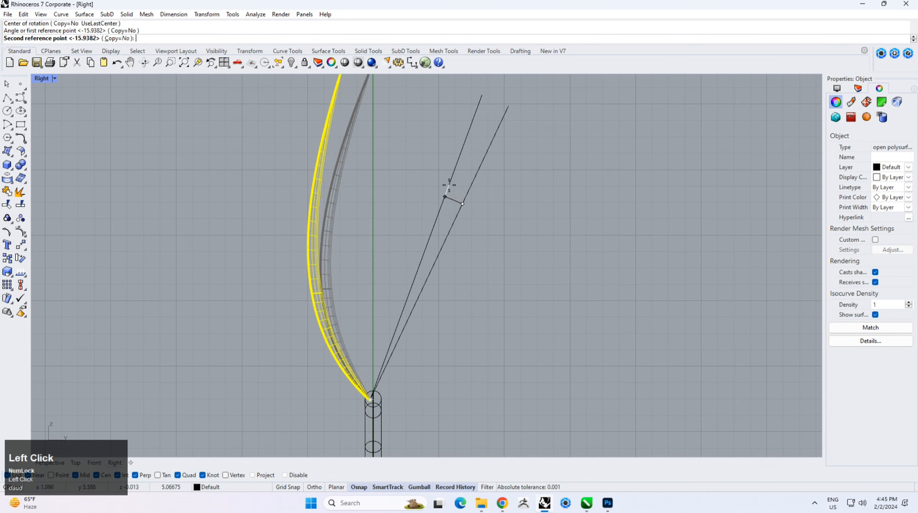
{"action": "left_click", "coordinate": [448, 185]}
{"action": "left_click", "coordinate": [509, 277]}
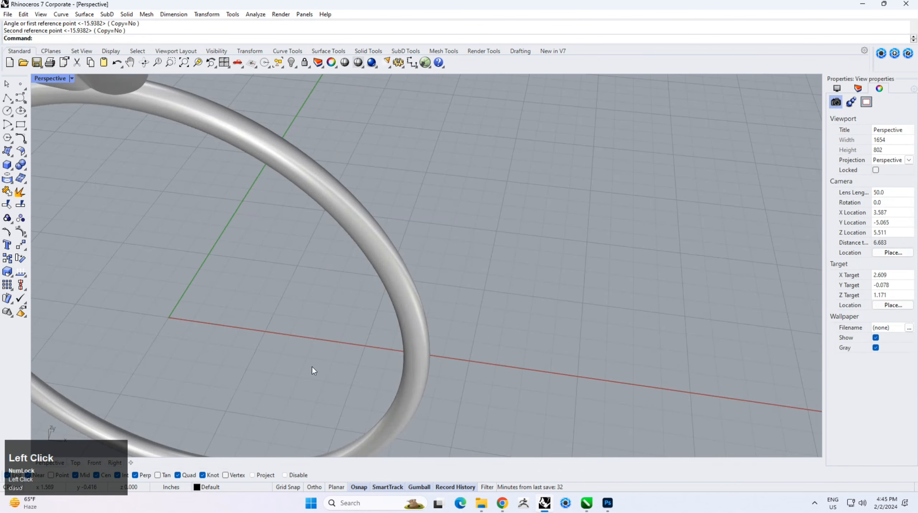
{"action": "right_click_drag", "start_coordinate": [312, 368], "coordinate": [364, 275]}
{"action": "scroll", "coordinate": [363, 318], "scroll_direction": "down", "scroll_amount": 5}
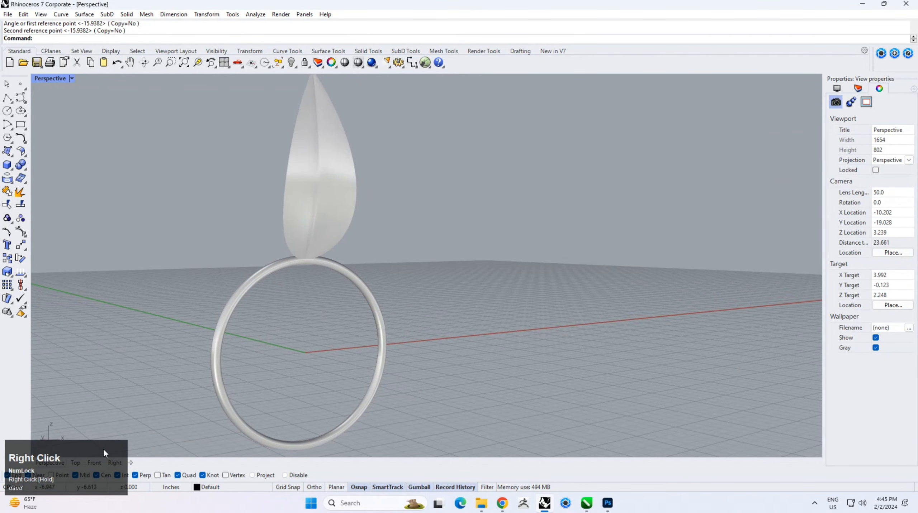
In the Front view, polar array the leaf around the origin with 8 items over 360 degrees
{"action": "left_click", "coordinate": [95, 463]}
{"action": "left_click", "coordinate": [270, 228]}
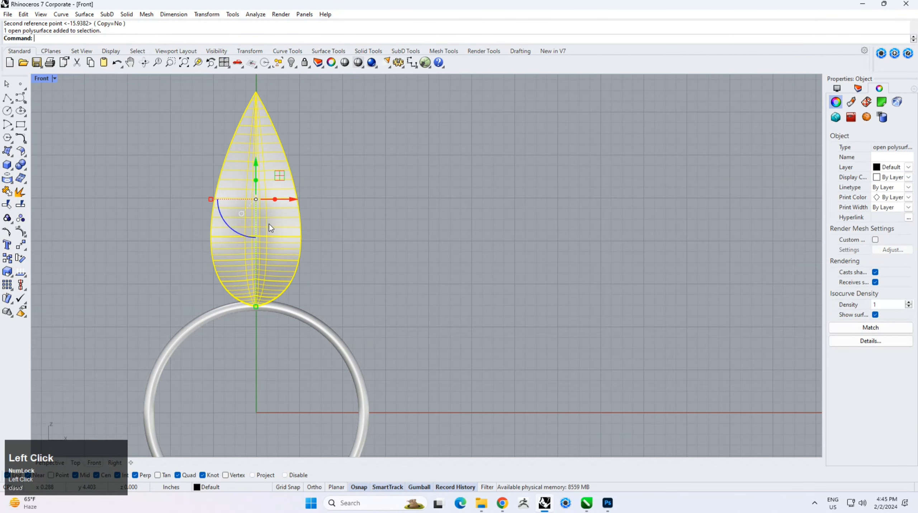
{"action": "left_click", "coordinate": [12, 289]}
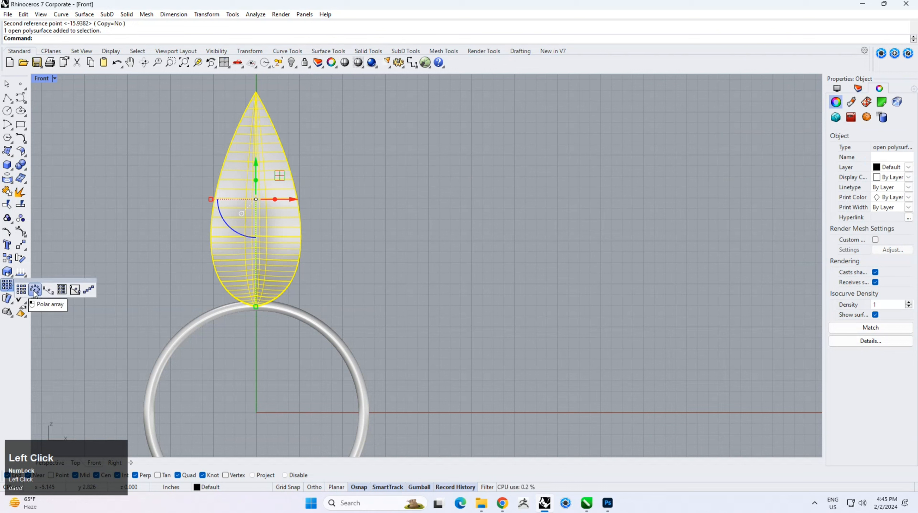
{"action": "left_click", "coordinate": [34, 290]}
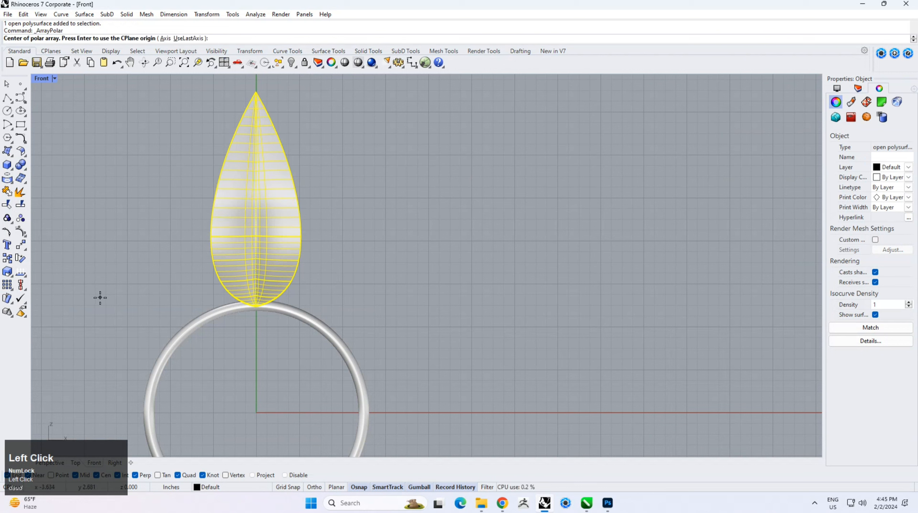
{"action": "type", "text": "0"}
{"action": "key", "text": "Return"}
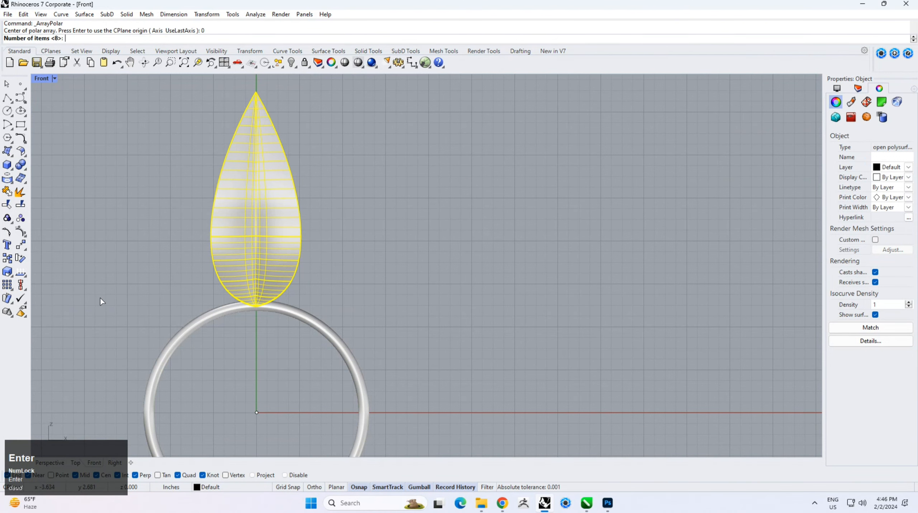
{"action": "right_click_drag", "start_coordinate": [200, 340], "coordinate": [286, 259]}
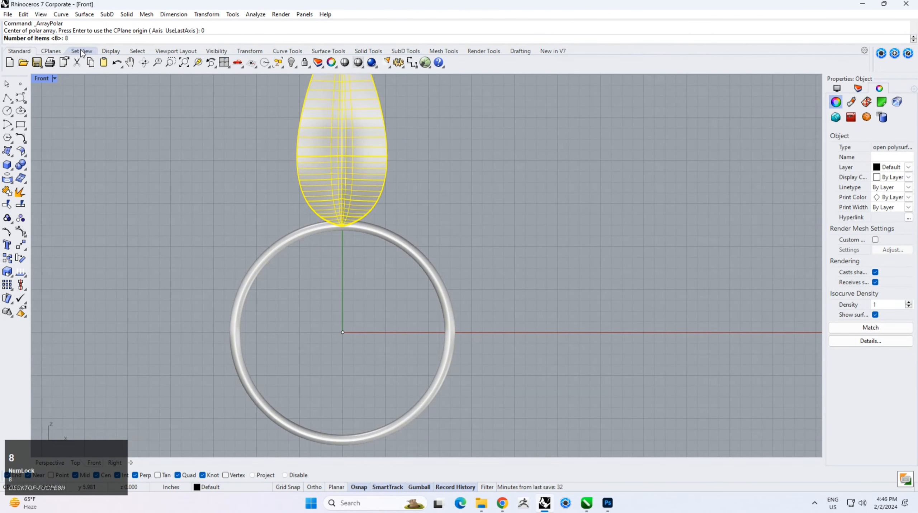
{"action": "key", "text": "Return"}
{"action": "key", "text": "Return"}
{"action": "key", "text": "Return"}
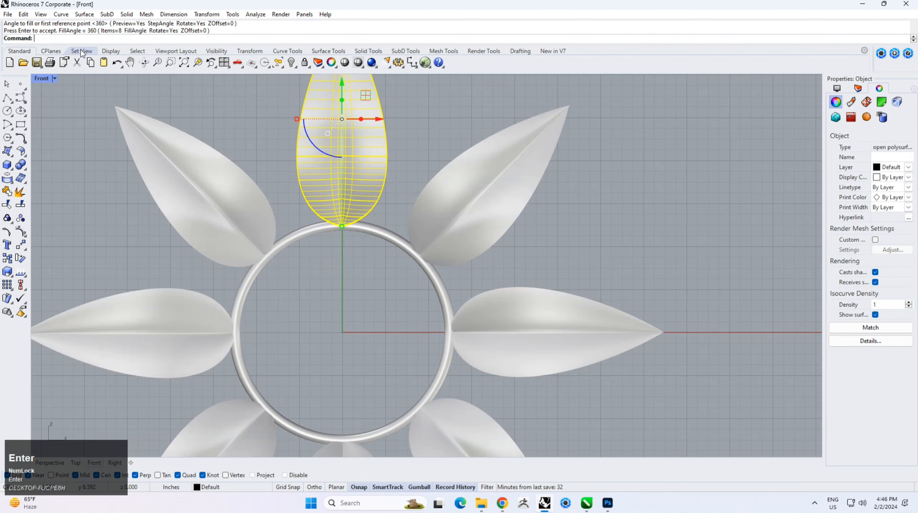
In the Right view, duplicate the upright top leaf and offset the copy slightly toward the back of the ring
{"action": "left_click", "coordinate": [118, 460]}
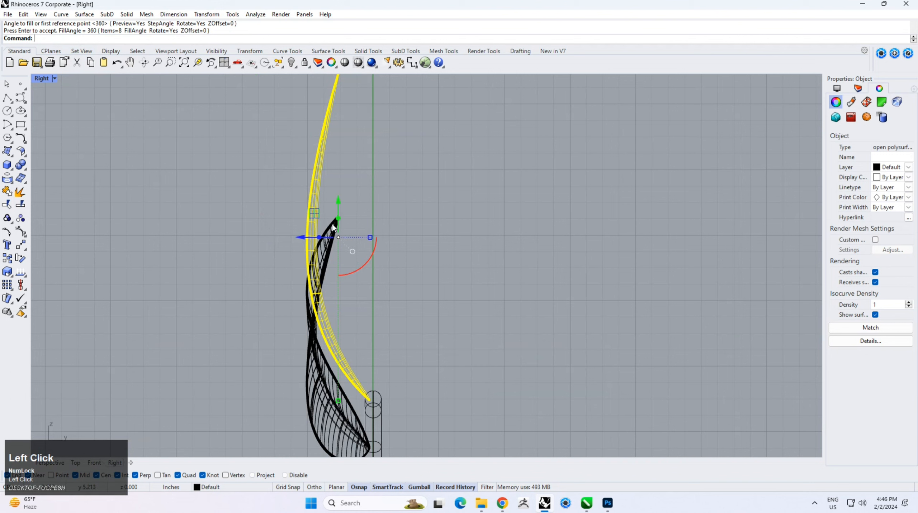
{"action": "left_click", "coordinate": [389, 205]}
{"action": "left_click", "coordinate": [306, 240]}
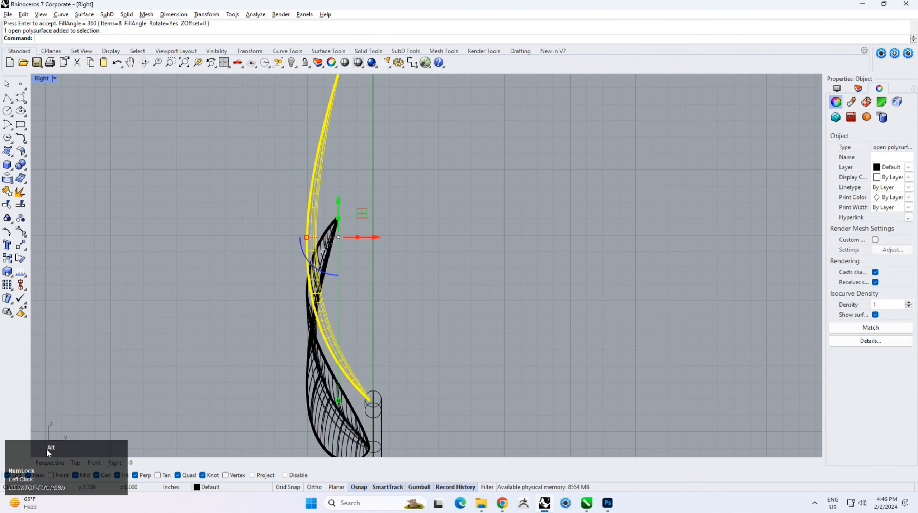
{"action": "left_click_drag", "start_coordinate": [377, 238], "coordinate": [382, 241], "text": "alt"}
Rotate the leaf copy about its base by about 5.6 degrees clockwise and shift it back slightly onto the ring
{"action": "left_click", "coordinate": [6, 233]}
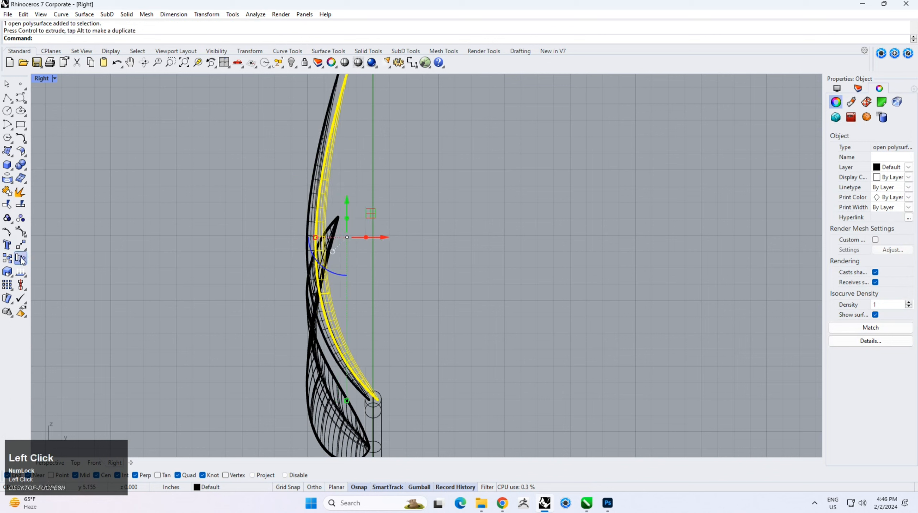
{"action": "left_click", "coordinate": [377, 400]}
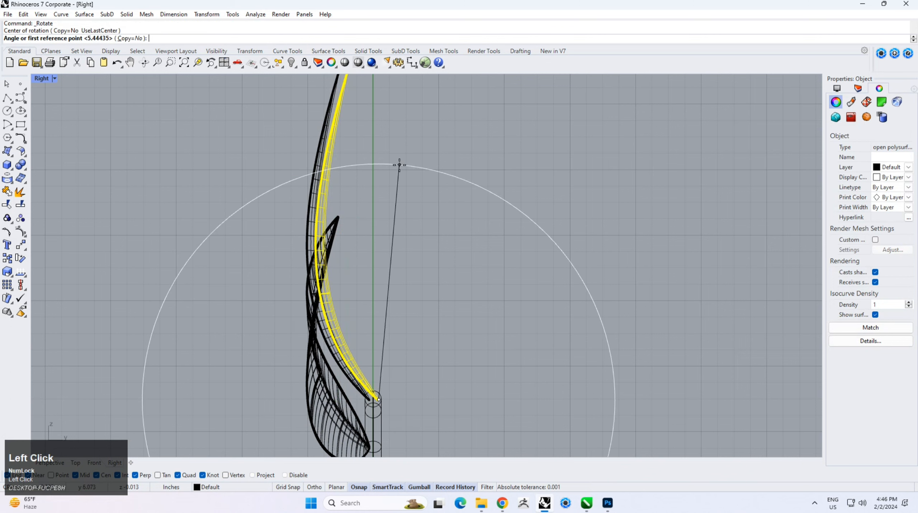
{"action": "left_click", "coordinate": [399, 165]}
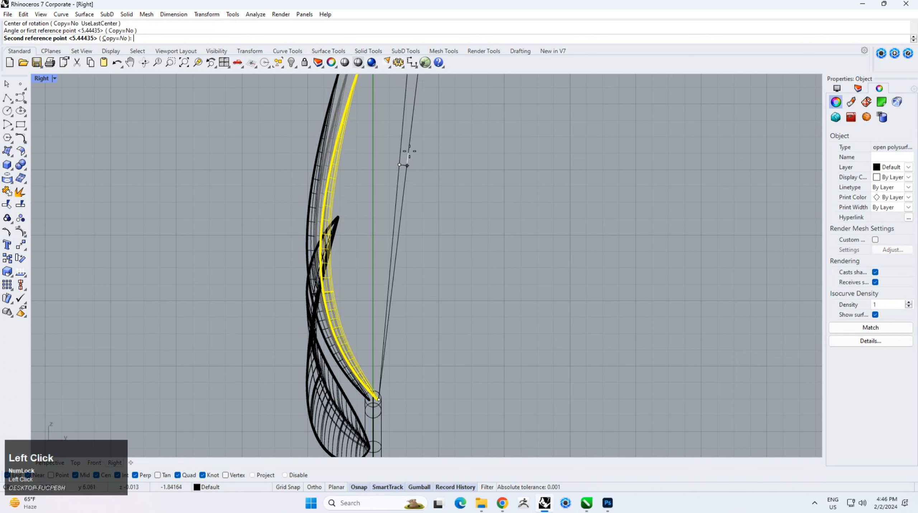
{"action": "left_click", "coordinate": [426, 141]}
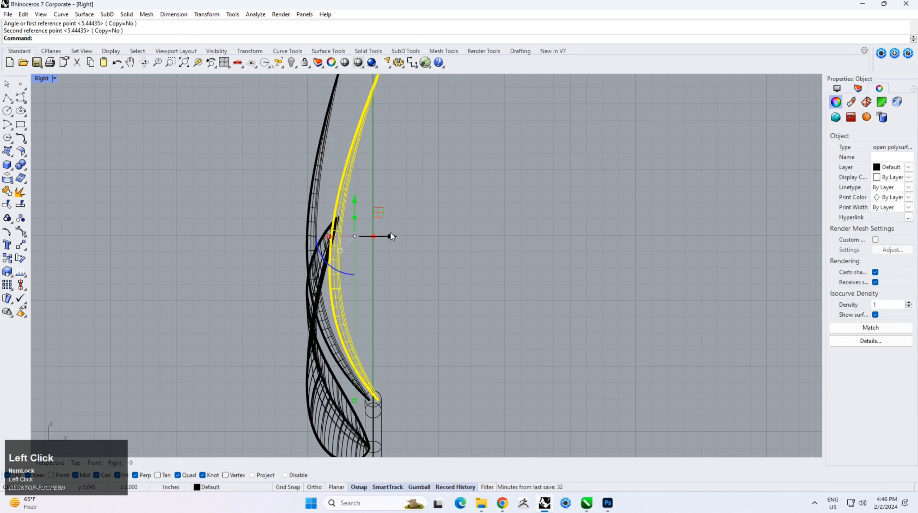
{"action": "left_click_drag", "start_coordinate": [390, 233], "coordinate": [314, 287]}
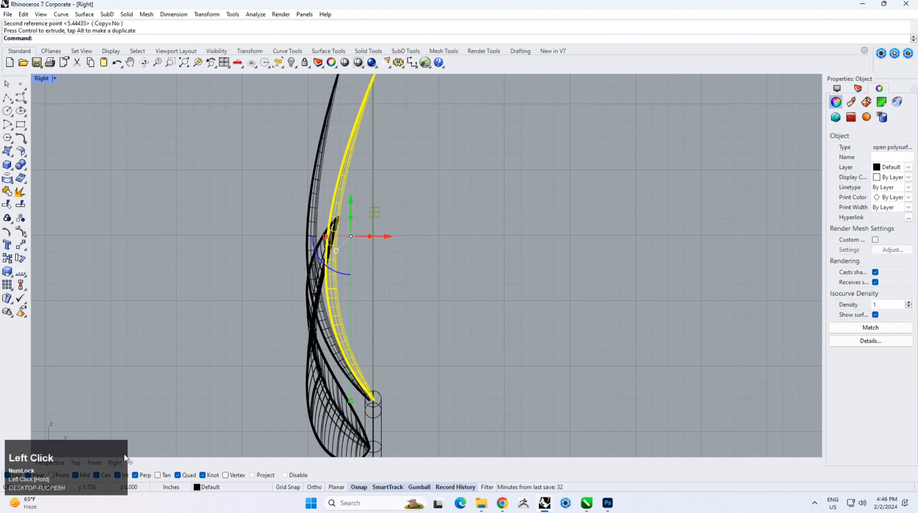
In the Front view, rotate the leaf copy about the origin by about 14 degrees clockwise, beside the original top leaf
{"action": "left_click", "coordinate": [96, 463]}
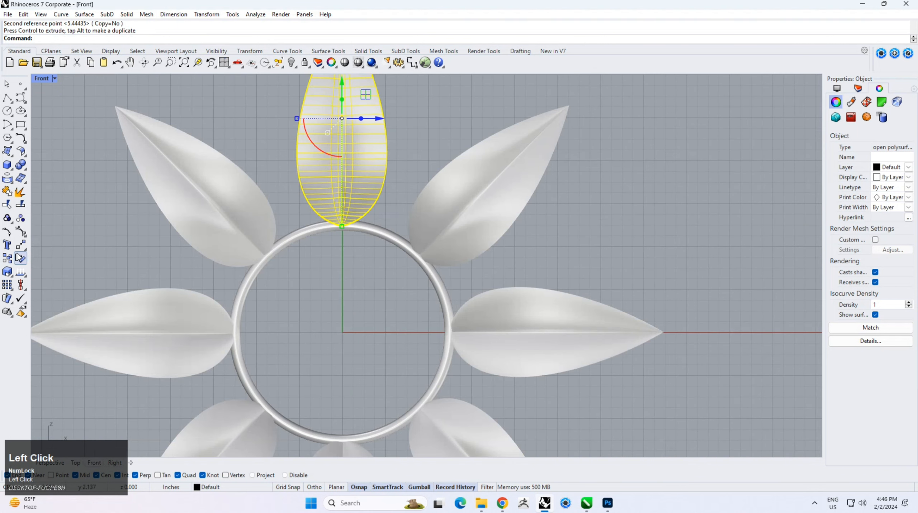
{"action": "left_click", "coordinate": [21, 261]}
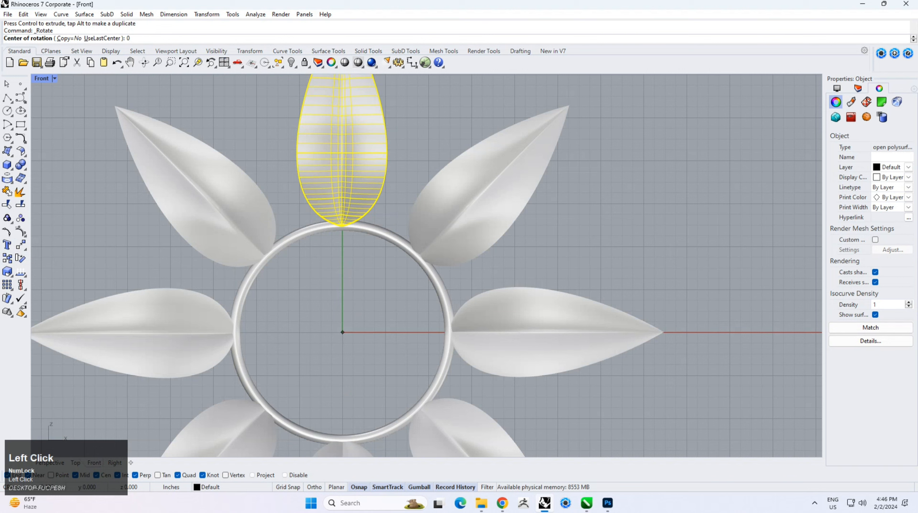
{"action": "type", "text": "0"}
{"action": "key", "text": "Return"}
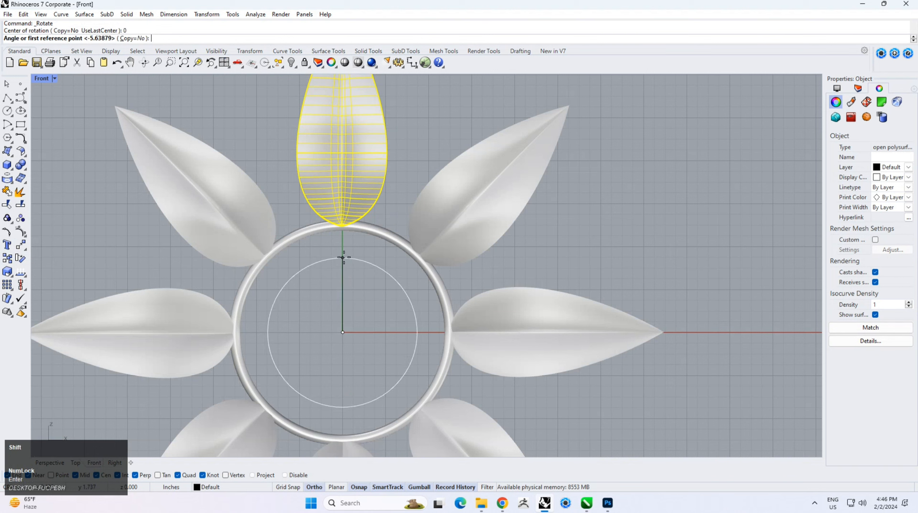
{"action": "left_click", "coordinate": [343, 256]}
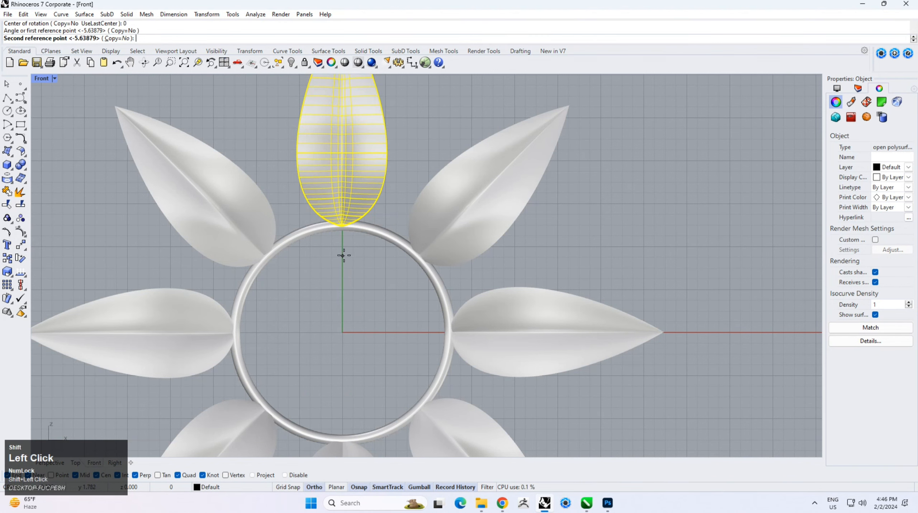
{"action": "left_click", "coordinate": [362, 258]}
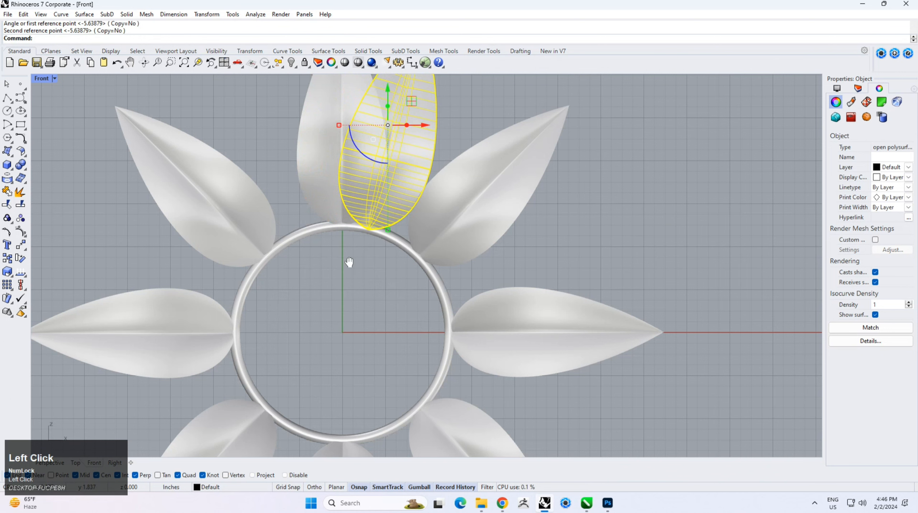
Polar array the rotated leaf copy around the origin with 8 items over 360 degrees
{"action": "right_click_drag", "start_coordinate": [349, 263], "coordinate": [341, 322]}
{"action": "left_click", "coordinate": [13, 290]}
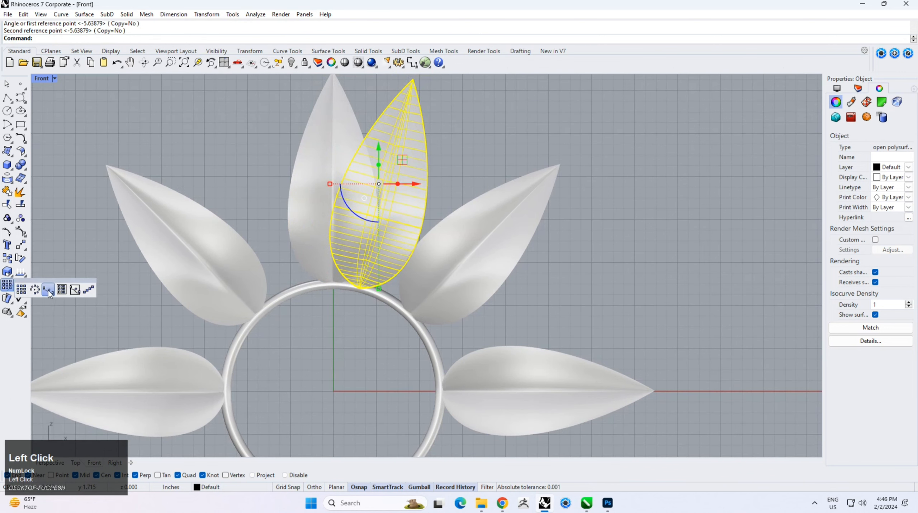
{"action": "left_click", "coordinate": [49, 292]}
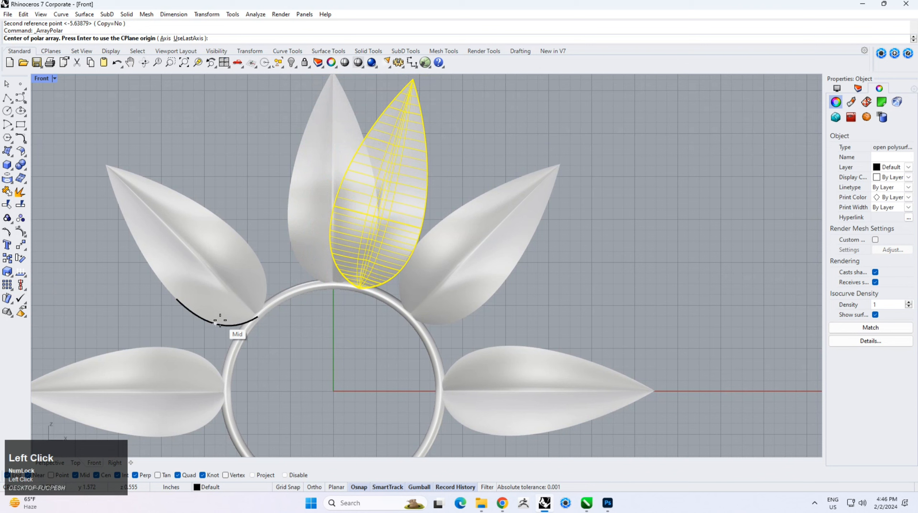
{"action": "type", "text": "0"}
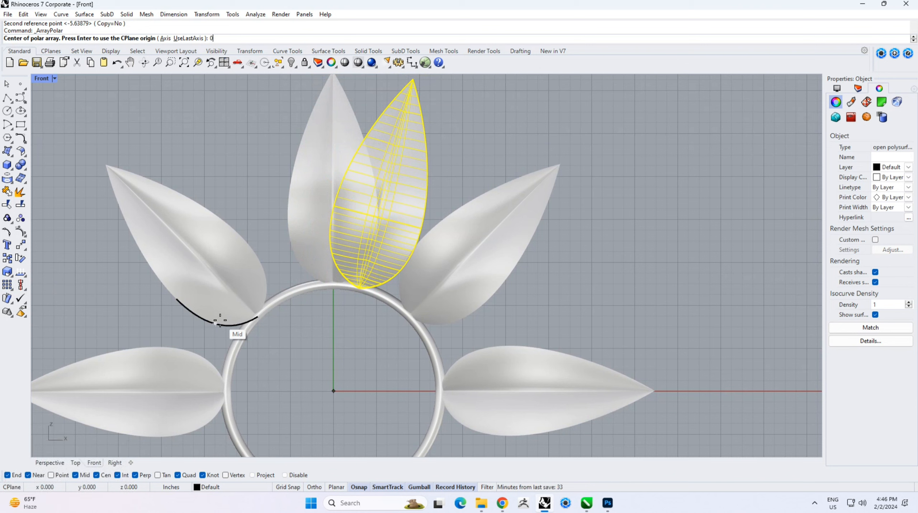
{"action": "key", "text": "Return"}
{"action": "key", "text": "Return"}
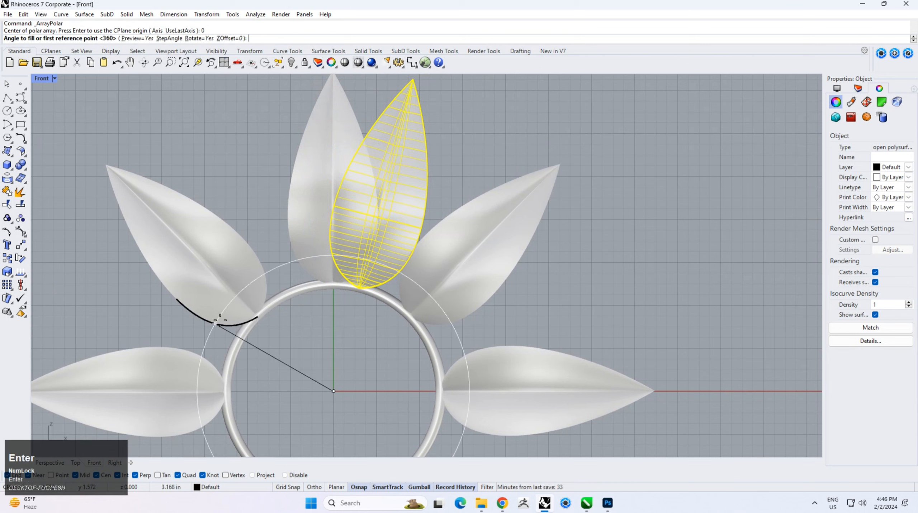
{"action": "key", "text": "Return"}
{"action": "key", "text": "Return"}
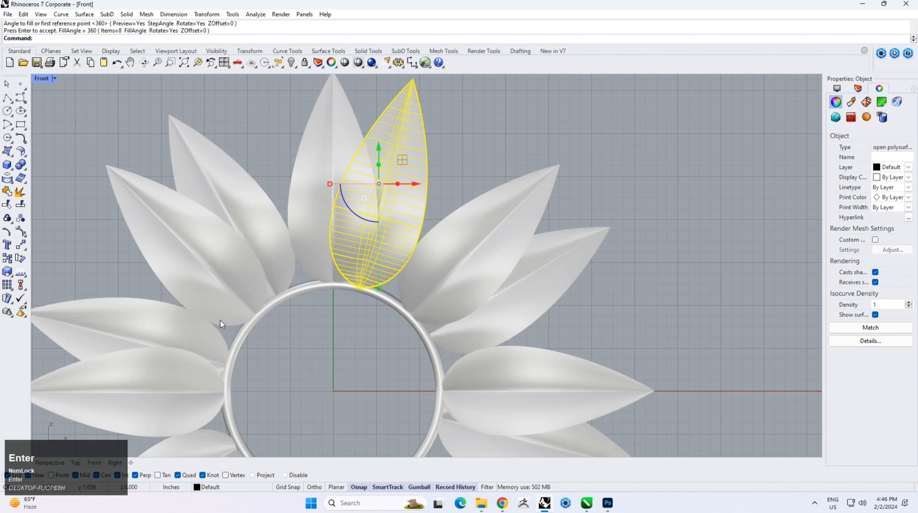
In the Right view, select the original top leaf and duplicate it a short distance toward the back of the ring
{"action": "left_click", "coordinate": [110, 464]}
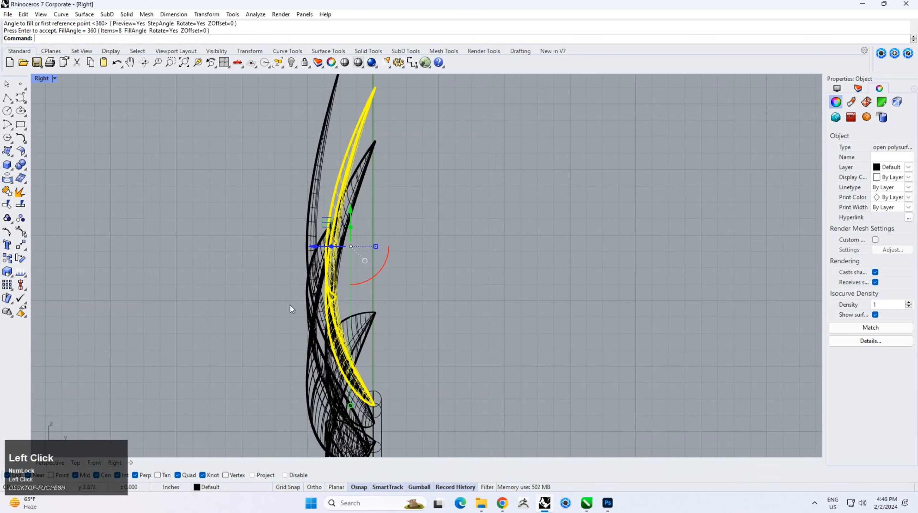
{"action": "left_click", "coordinate": [373, 190]}
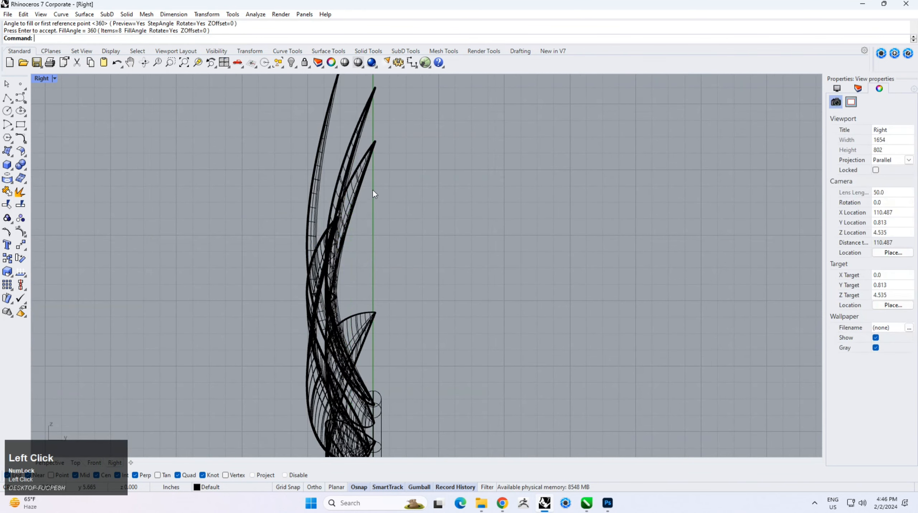
{"action": "left_click", "coordinate": [362, 180]}
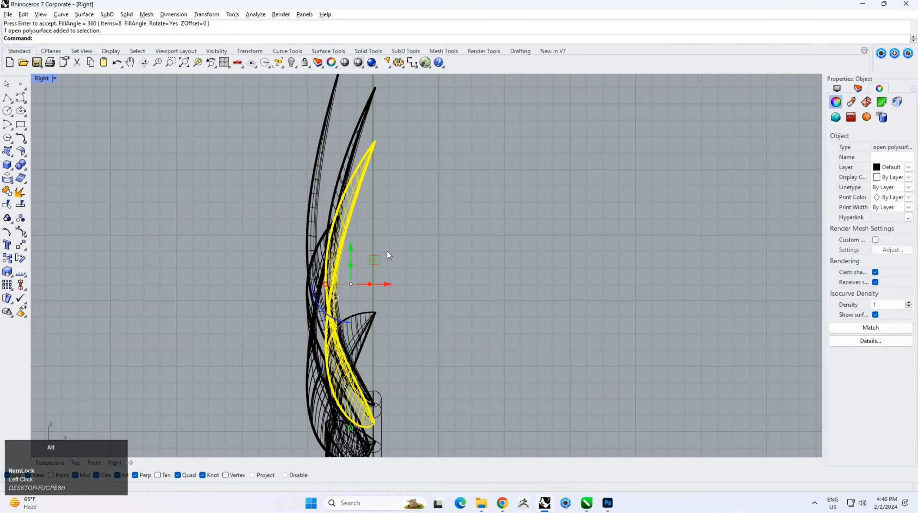
{"action": "left_click", "coordinate": [383, 216]}
{"action": "left_click", "coordinate": [325, 137]}
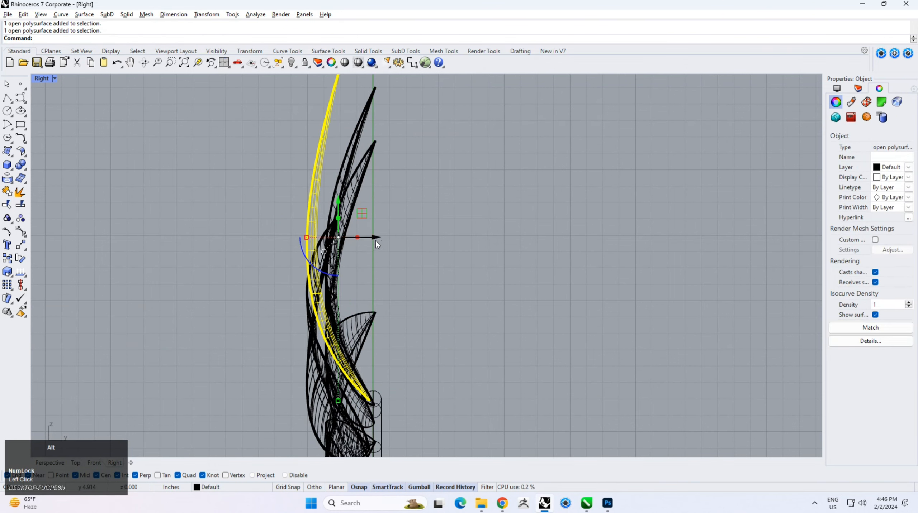
{"action": "left_click_drag", "start_coordinate": [376, 238], "coordinate": [385, 242], "text": "alt"}
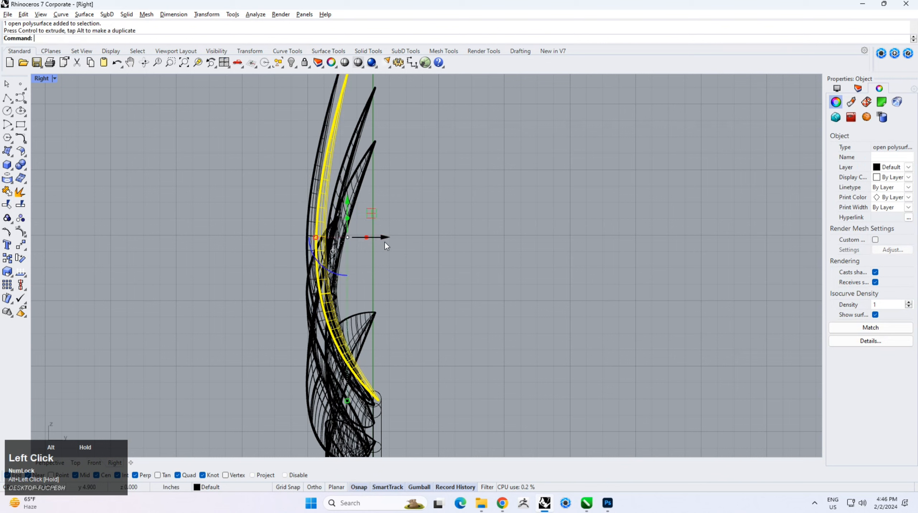
In the Right view, rotate the new leaf copy about its base on the ring by about 9 degrees clockwise
{"action": "left_click", "coordinate": [18, 262]}
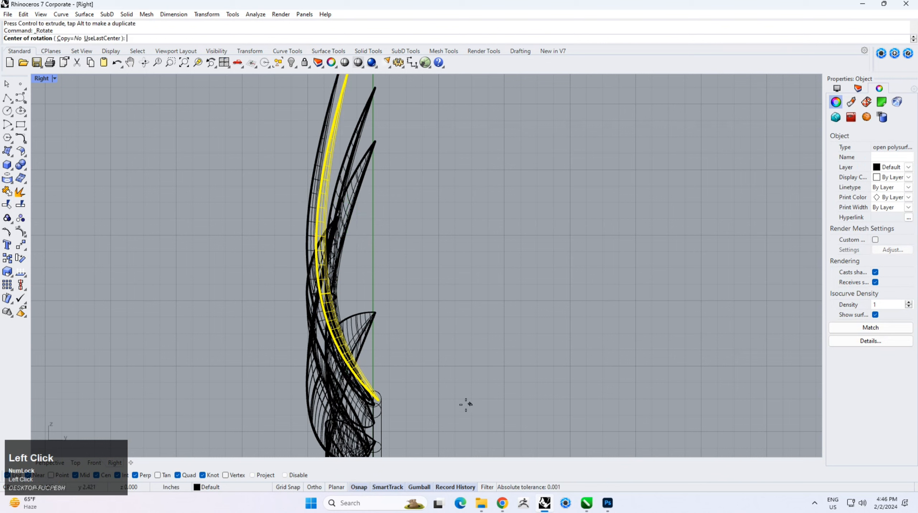
{"action": "left_click", "coordinate": [379, 400]}
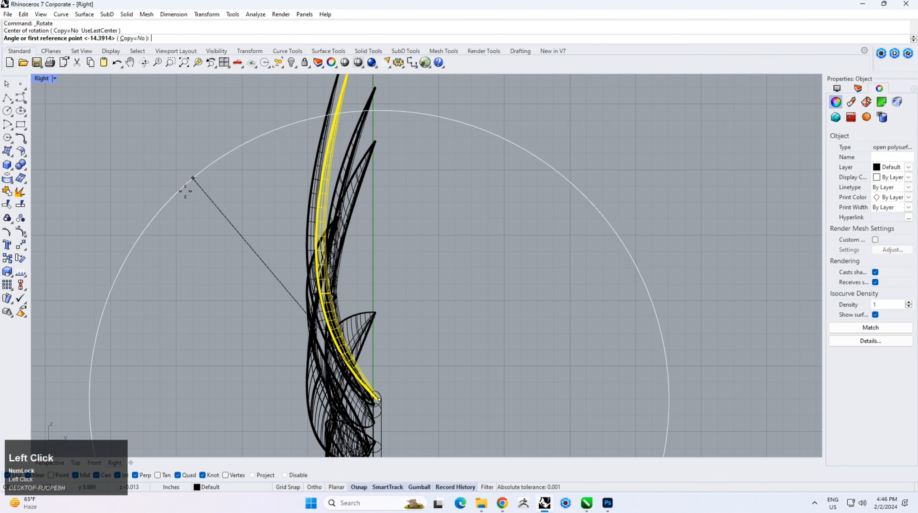
{"action": "left_click", "coordinate": [170, 209]}
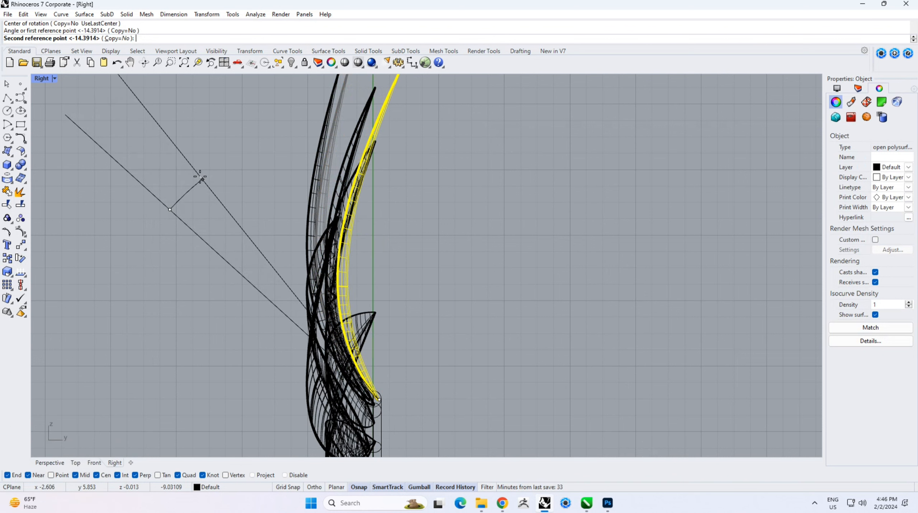
{"action": "left_click", "coordinate": [198, 177]}
In the Front view, rotate the leaf copy about the origin by about 30 degrees clockwise
{"action": "left_click", "coordinate": [89, 464]}
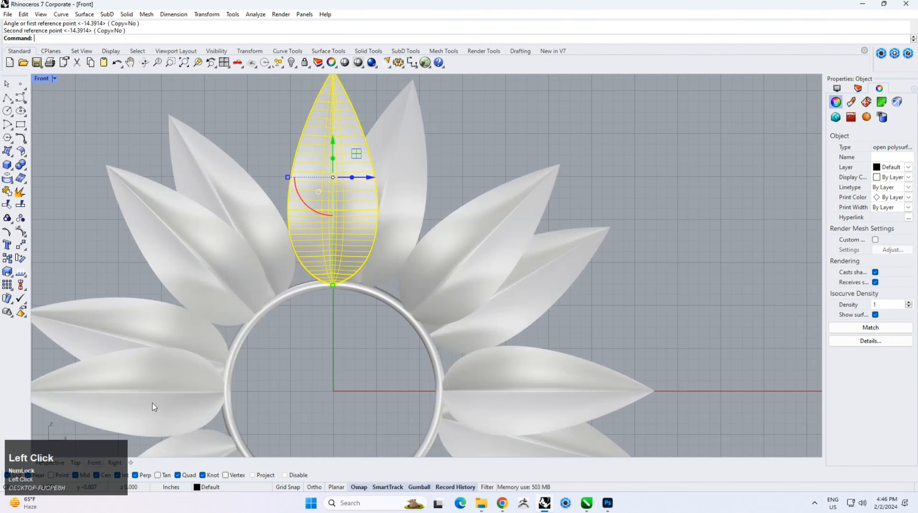
{"action": "scroll", "coordinate": [398, 288], "scroll_direction": "down", "scroll_amount": 2}
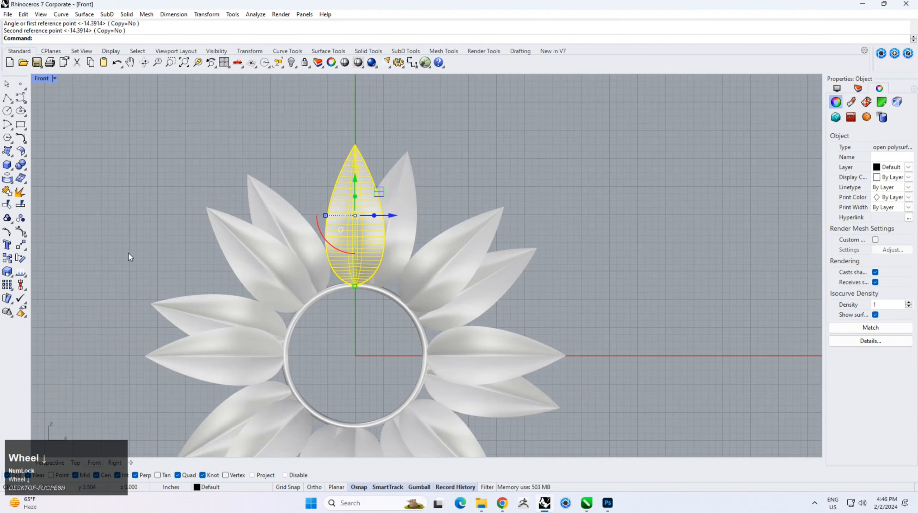
{"action": "left_click", "coordinate": [20, 258]}
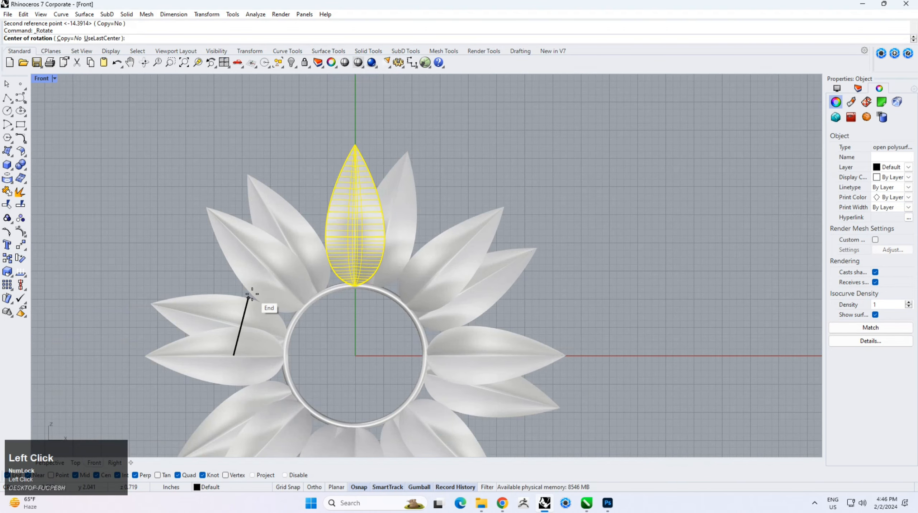
{"action": "key", "text": "Return"}
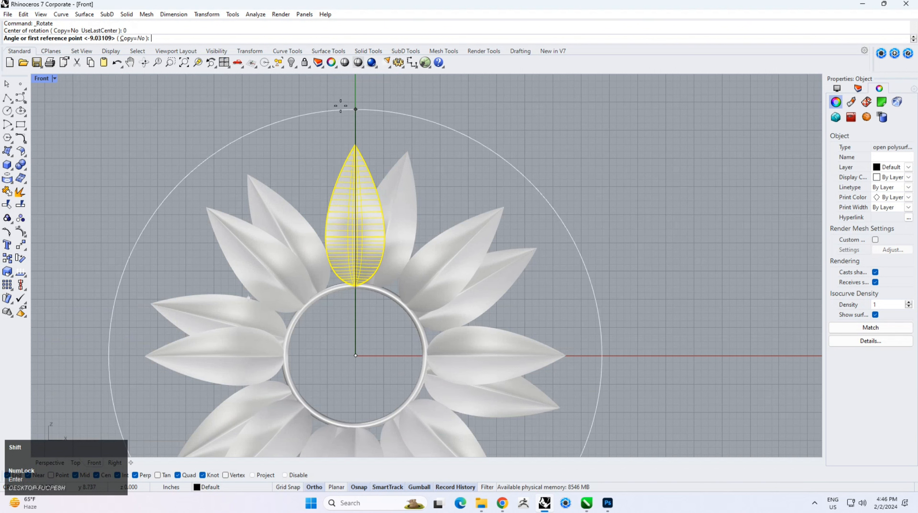
{"action": "left_click", "coordinate": [355, 117], "text": "shift"}
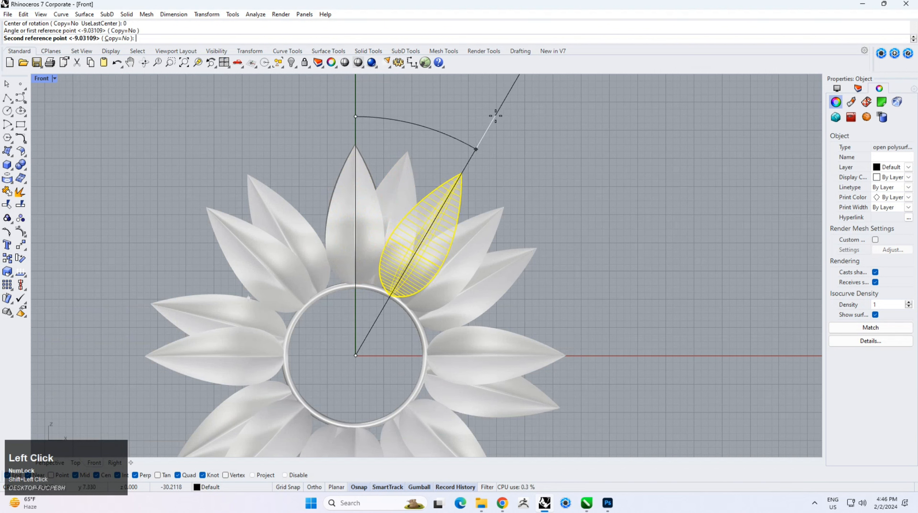
{"action": "left_click", "coordinate": [495, 114]}
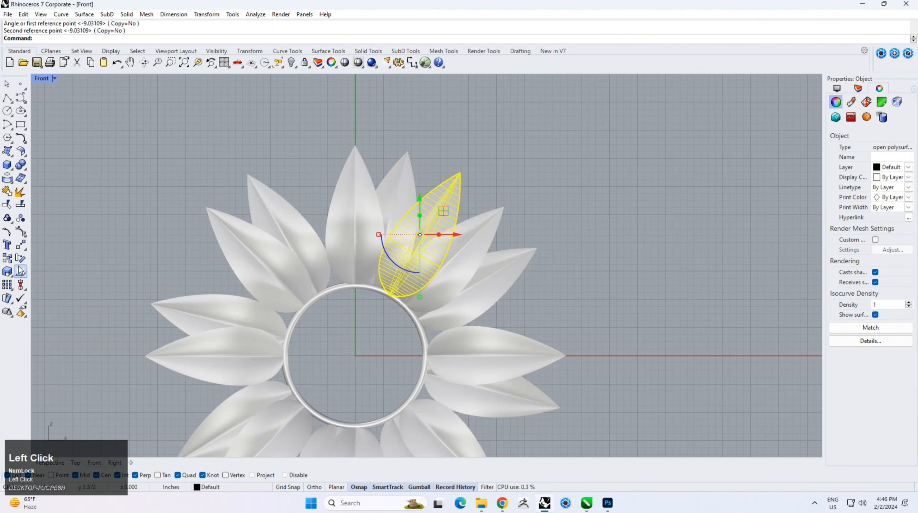
Polar array the rotated leaf copy around the origin with 8 items over 360 degrees
{"action": "left_click", "coordinate": [14, 291]}
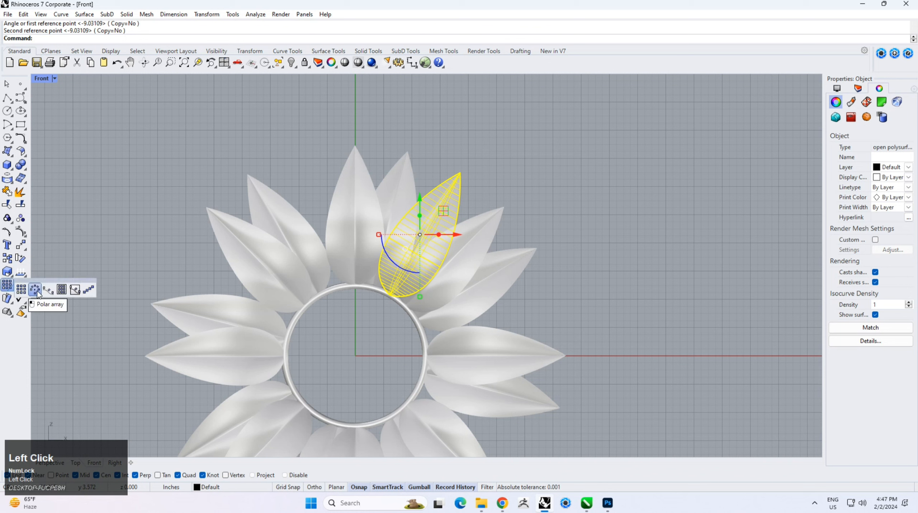
{"action": "left_click", "coordinate": [40, 295]}
{"action": "key", "text": "Return"}
{"action": "key", "text": "Return"}
{"action": "key", "text": "Return"}
{"action": "key", "text": "Return"}
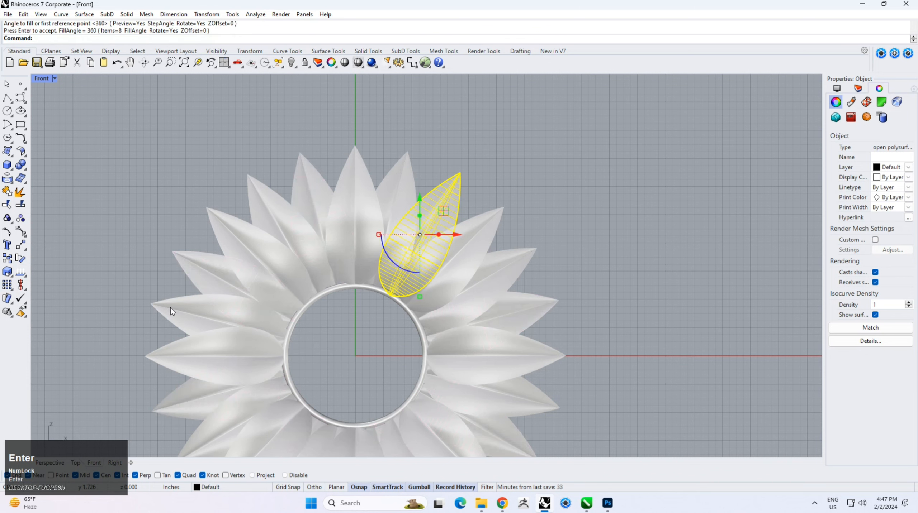
{"action": "left_click", "coordinate": [563, 190]}
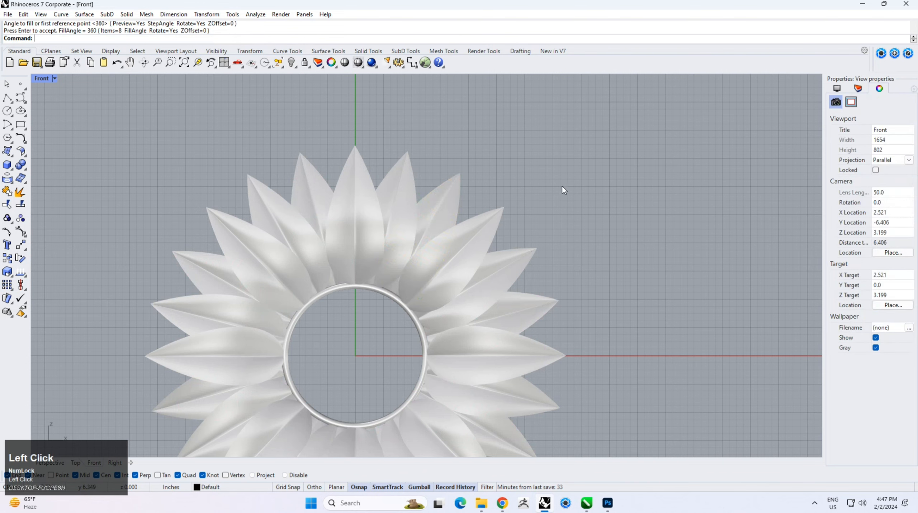
In the Perspective view, select only the circle curve inside the ring, leaving out the pipe and leaf
{"action": "left_click", "coordinate": [48, 461]}
{"action": "right_click_drag", "start_coordinate": [359, 324], "coordinate": [275, 306]}
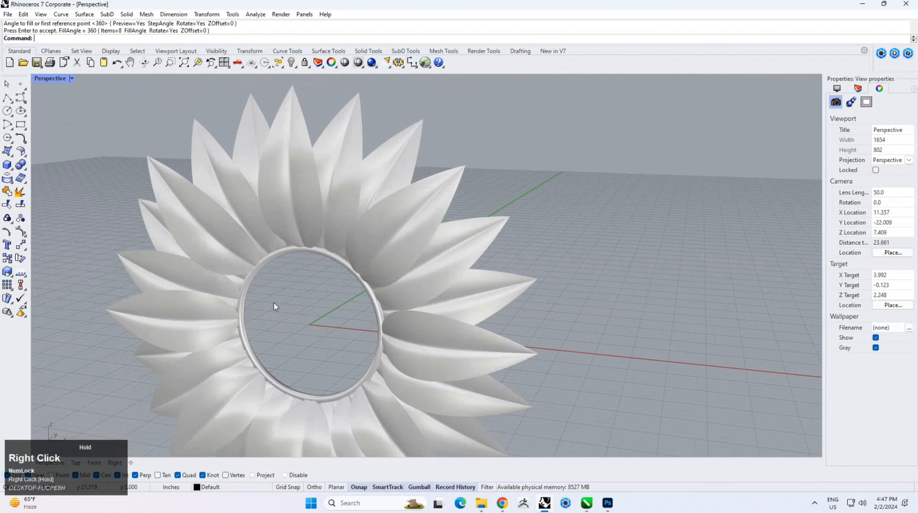
{"action": "scroll", "coordinate": [280, 287], "scroll_direction": "down", "scroll_amount": 8}
{"action": "left_click", "coordinate": [302, 252]}
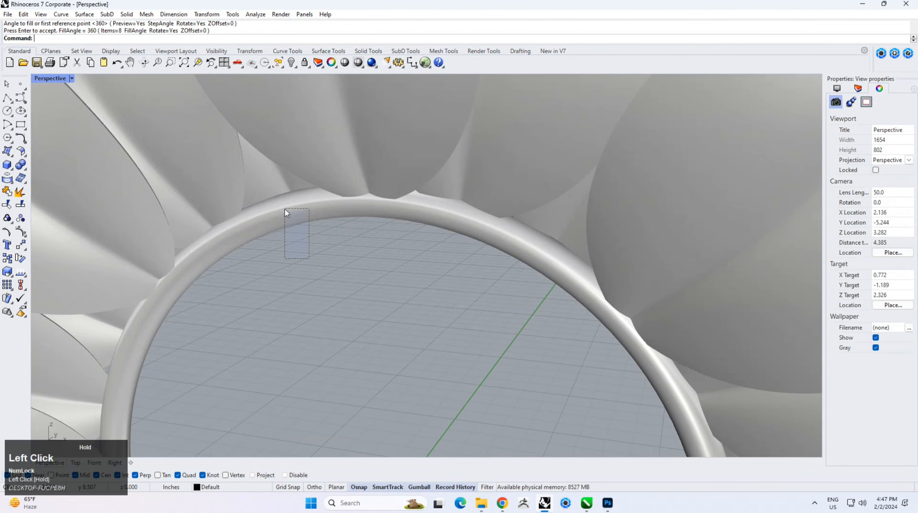
{"action": "left_click_drag", "start_coordinate": [284, 210], "coordinate": [285, 210]}
{"action": "left_click", "coordinate": [340, 188], "text": "ctrl"}
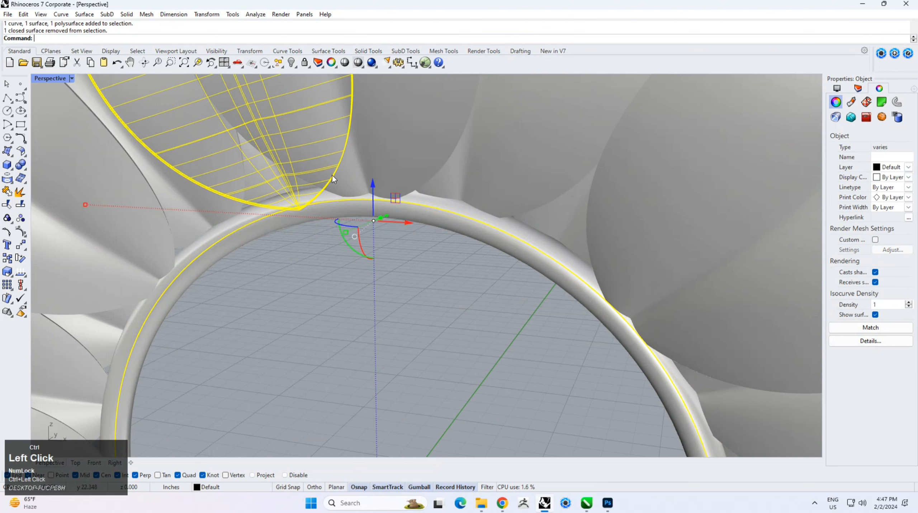
{"action": "left_click", "coordinate": [331, 161], "text": "ctrl"}
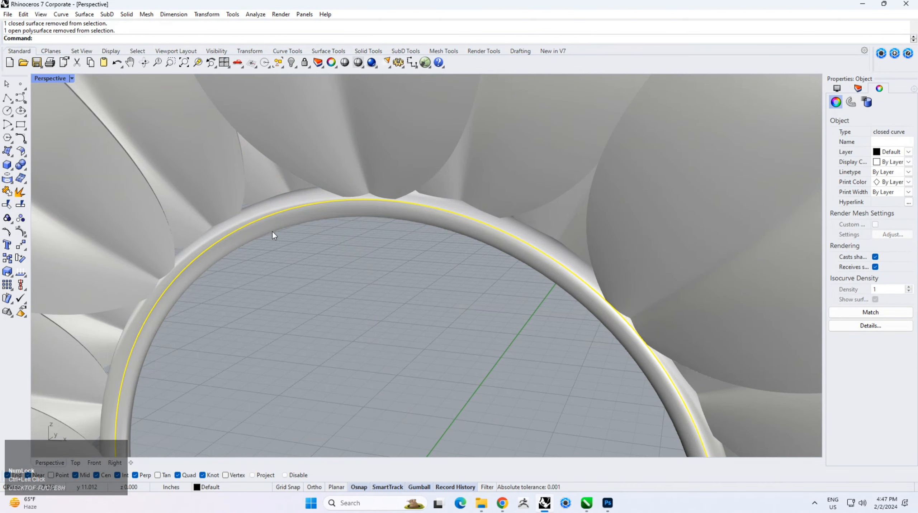
{"action": "type", "text": "Plaq"}
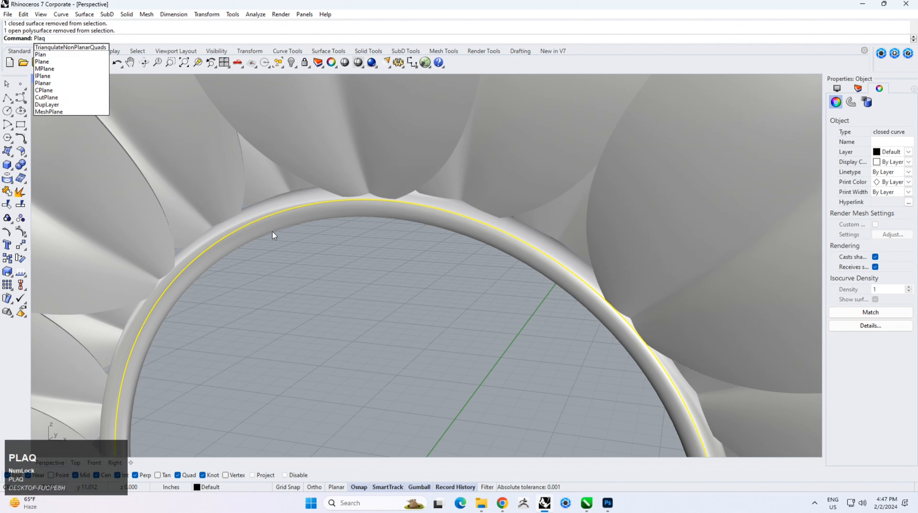
{"action": "key", "text": "BackSpace"}
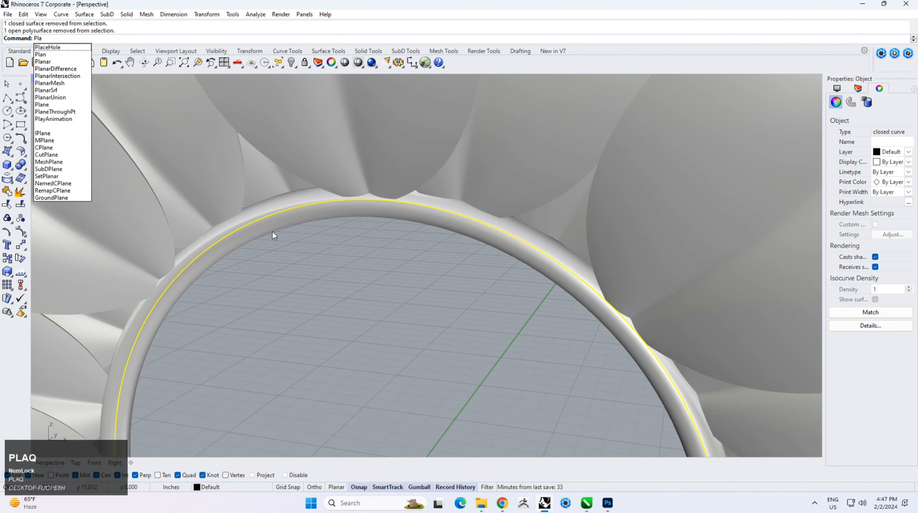
{"action": "type", "text": "nner"}
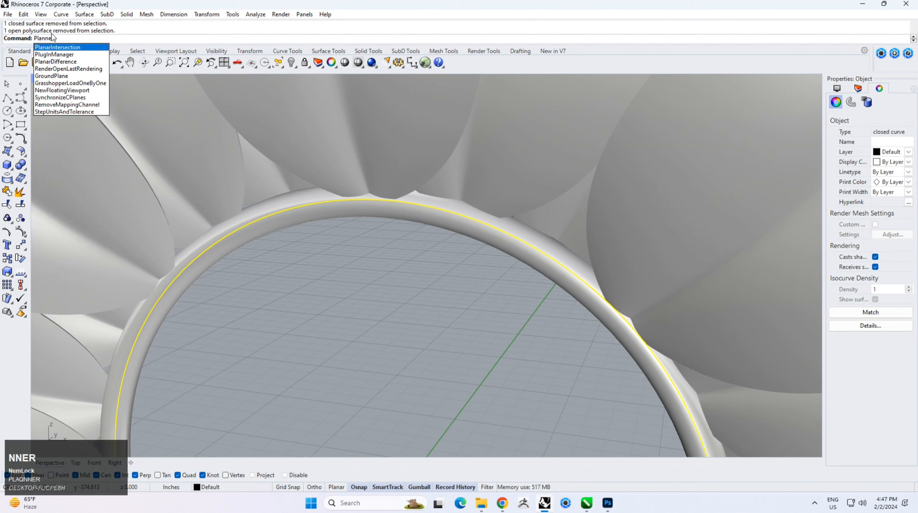
{"action": "key", "text": "Return"}
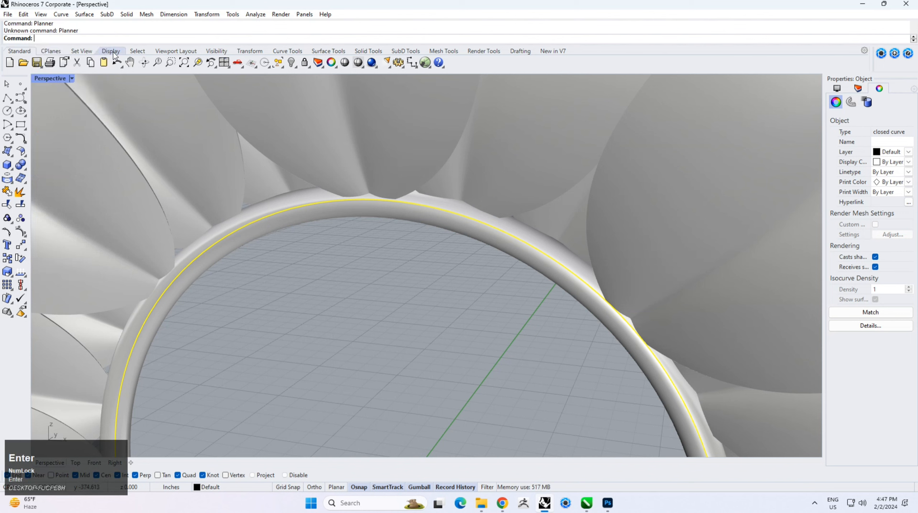
{"action": "right_click", "coordinate": [328, 250]}
{"action": "key", "text": "Escape"}
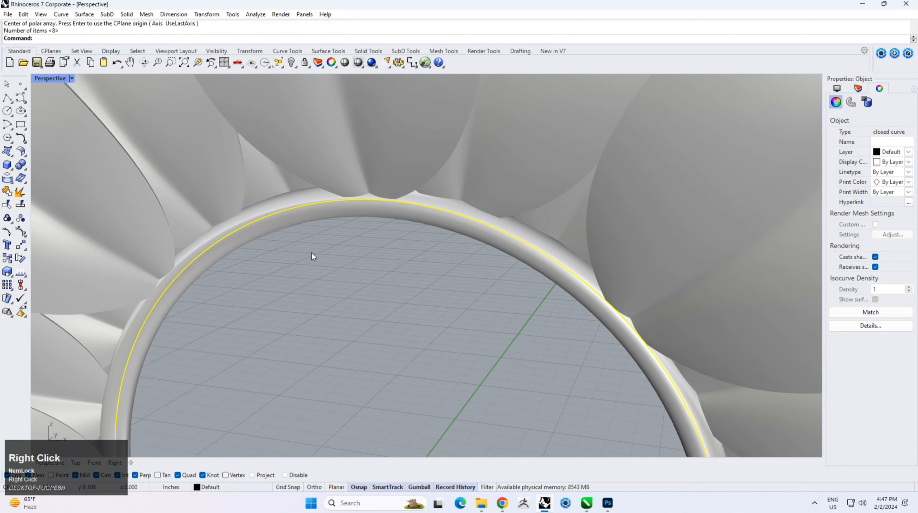
Fill the ring's circle curve with a planar surface using PlanarSrf
{"action": "left_click_drag", "start_coordinate": [311, 252], "coordinate": [268, 207]}
{"action": "left_click", "coordinate": [281, 203], "text": "ctrl"}
{"action": "left_click", "coordinate": [313, 199], "text": "ctrl"}
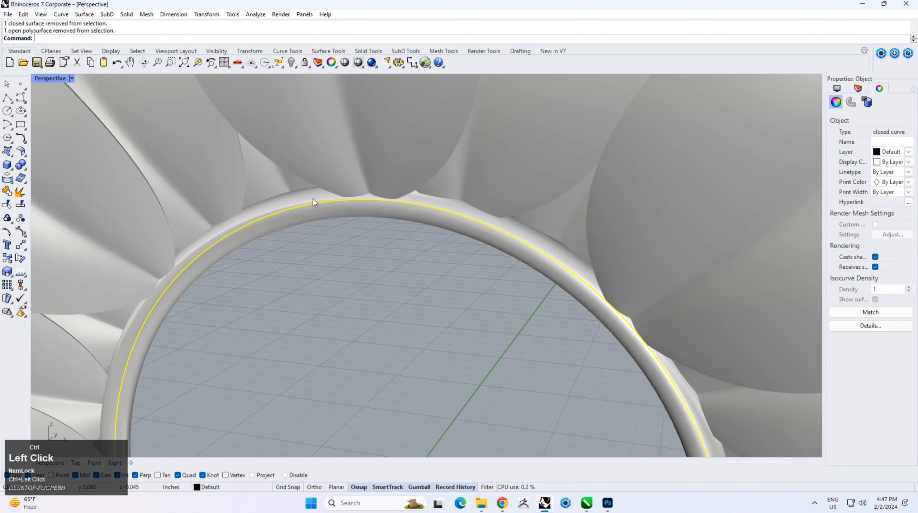
{"action": "type", "text": "pl"}
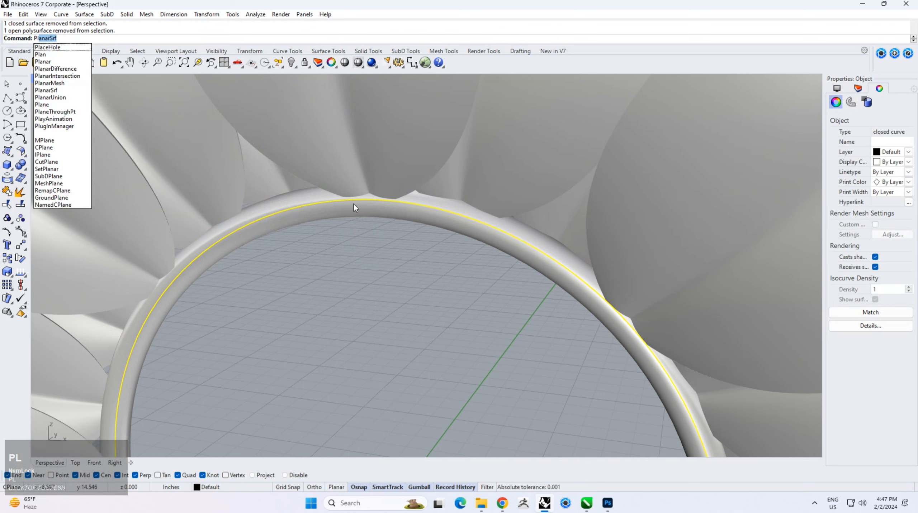
{"action": "key", "text": "Return"}
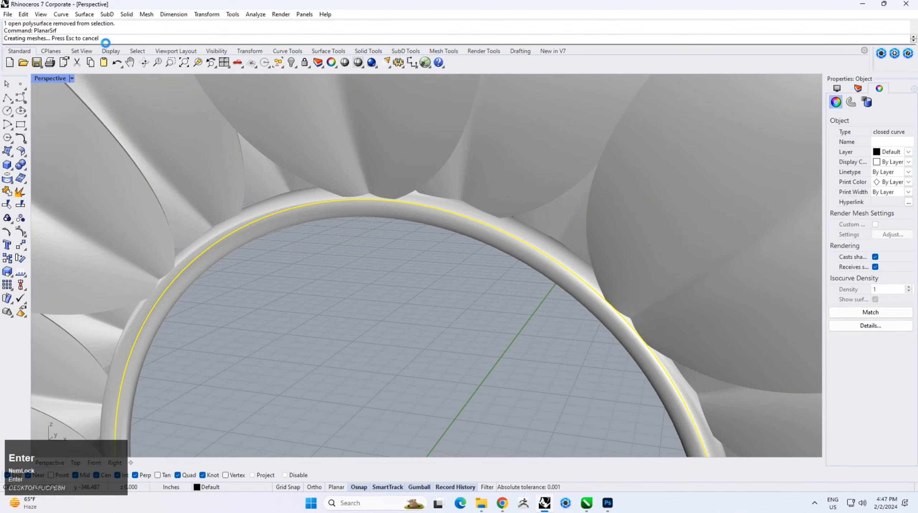
{"action": "scroll", "coordinate": [337, 201], "scroll_direction": "down", "scroll_amount": 10}
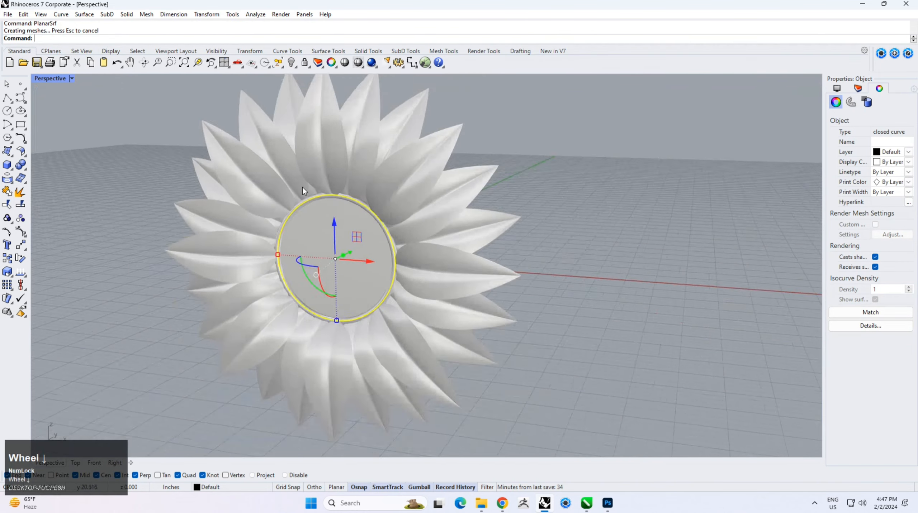
{"action": "left_click", "coordinate": [543, 190]}
Move the planar disc slightly toward the back of the ring and set its display color to Red
{"action": "right_click_drag", "start_coordinate": [543, 191], "coordinate": [481, 187]}
{"action": "scroll", "coordinate": [371, 207], "scroll_direction": "up", "scroll_amount": 10}
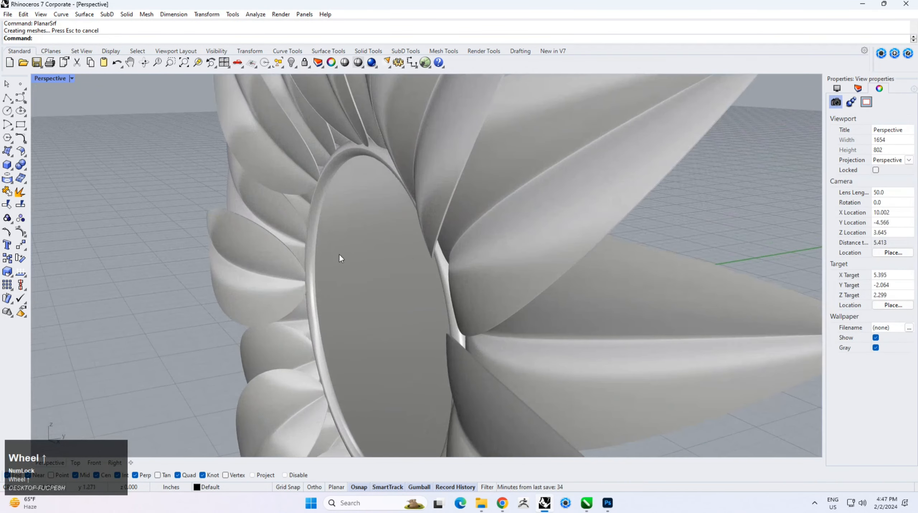
{"action": "left_click", "coordinate": [406, 301]}
{"action": "left_click_drag", "start_coordinate": [402, 318], "coordinate": [414, 314]}
{"action": "left_click", "coordinate": [908, 177]}
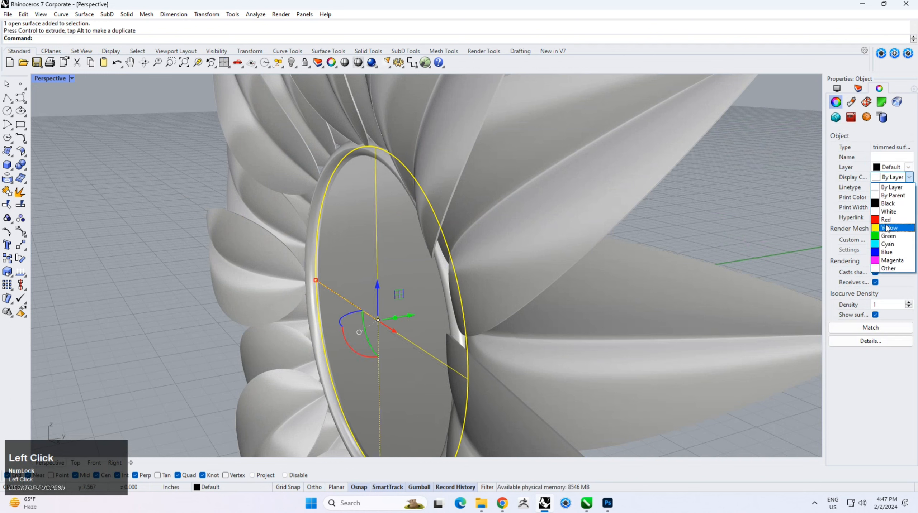
{"action": "left_click", "coordinate": [888, 220]}
{"action": "left_click", "coordinate": [683, 208]}
Try to move the entire flower straight up above the ground grid
{"action": "scroll", "coordinate": [302, 240], "scroll_direction": "down", "scroll_amount": 3}
{"action": "right_click_drag", "start_coordinate": [302, 240], "coordinate": [386, 230]}
{"action": "scroll", "coordinate": [295, 184], "scroll_direction": "down", "scroll_amount": 4}
{"action": "left_click_drag", "start_coordinate": [158, 123], "coordinate": [429, 328]}
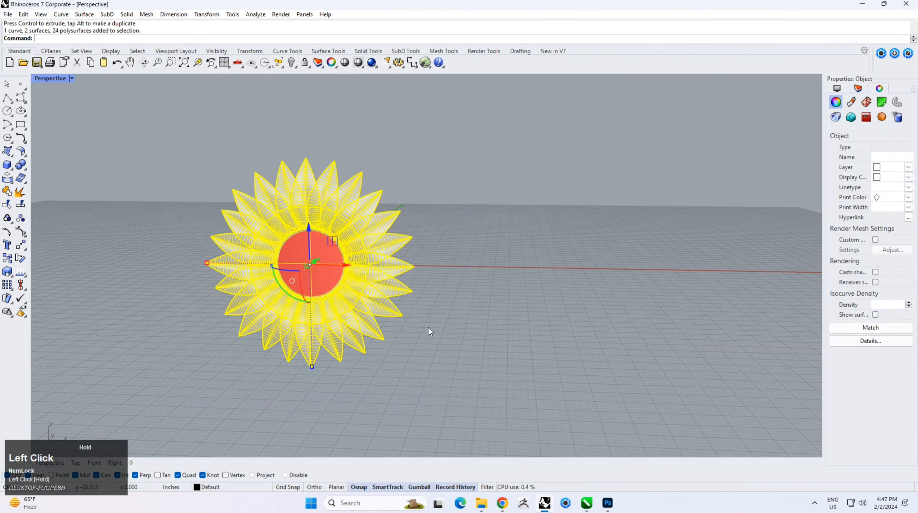
{"action": "right_click_drag", "start_coordinate": [304, 258], "coordinate": [317, 309], "text": "shift"}
{"action": "left_click_drag", "start_coordinate": [321, 288], "coordinate": [336, 166]}
{"action": "left_click", "coordinate": [570, 192]}
{"action": "key", "text": "ctrl+z"}
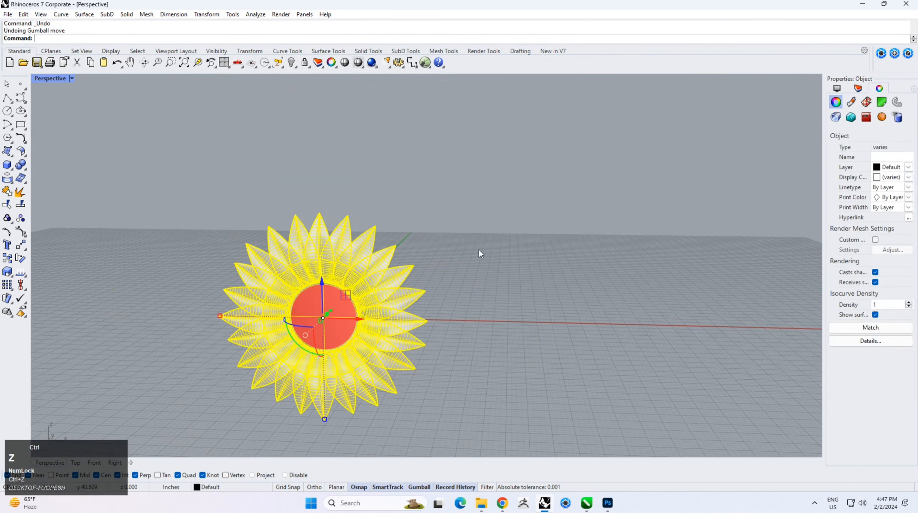
Turn off history recording in the Rhino history settings
{"action": "right_click_drag", "start_coordinate": [479, 249], "coordinate": [499, 280]}
{"action": "left_click", "coordinate": [484, 254]}
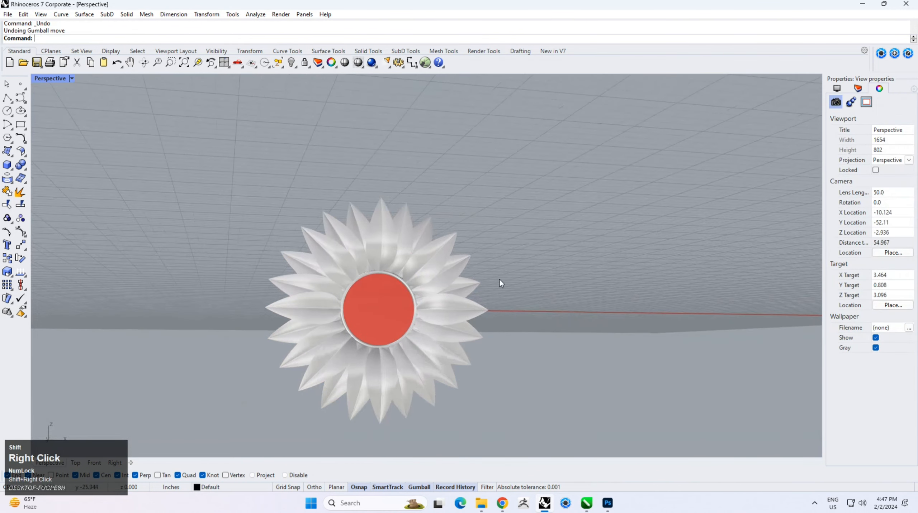
{"action": "right_click", "coordinate": [461, 489]}
{"action": "left_click", "coordinate": [490, 450]}
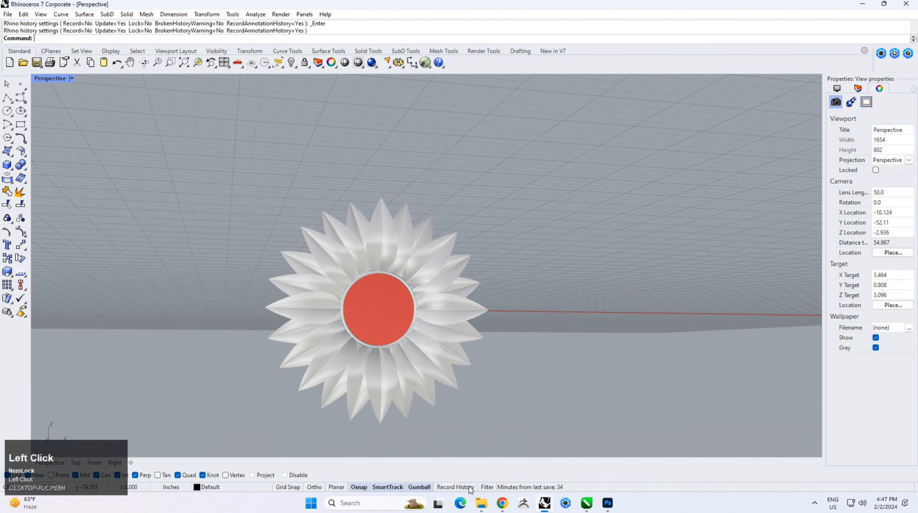
{"action": "right_click", "coordinate": [469, 490]}
{"action": "left_click", "coordinate": [501, 460]}
Select the entire flower with its ring and red disc and move it straight up above the ground grid
{"action": "left_click_drag", "start_coordinate": [552, 412], "coordinate": [200, 194]}
{"action": "right_click_drag", "start_coordinate": [448, 251], "coordinate": [445, 270]}
{"action": "left_click_drag", "start_coordinate": [374, 277], "coordinate": [424, 149]}
{"action": "left_click", "coordinate": [565, 196]}
{"action": "right_click_drag", "start_coordinate": [565, 195], "coordinate": [428, 326]}
{"action": "scroll", "coordinate": [434, 312], "scroll_direction": "up", "scroll_amount": 6}
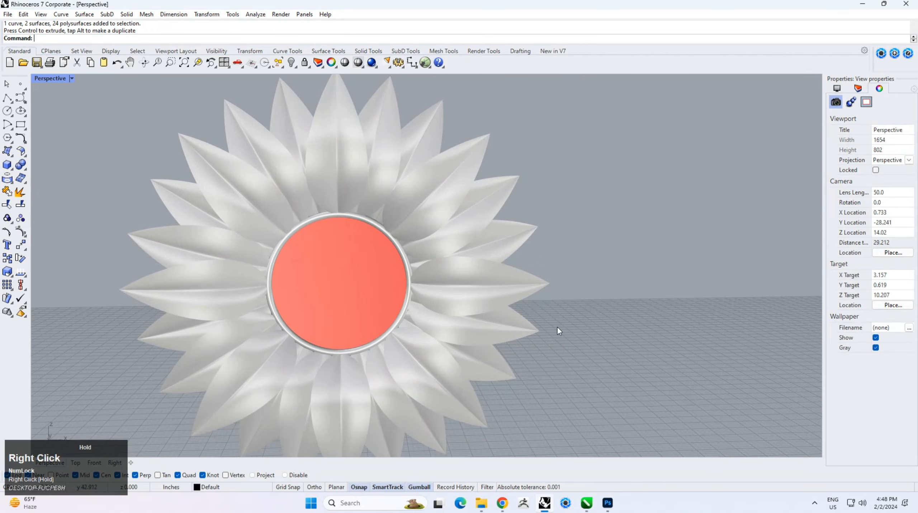